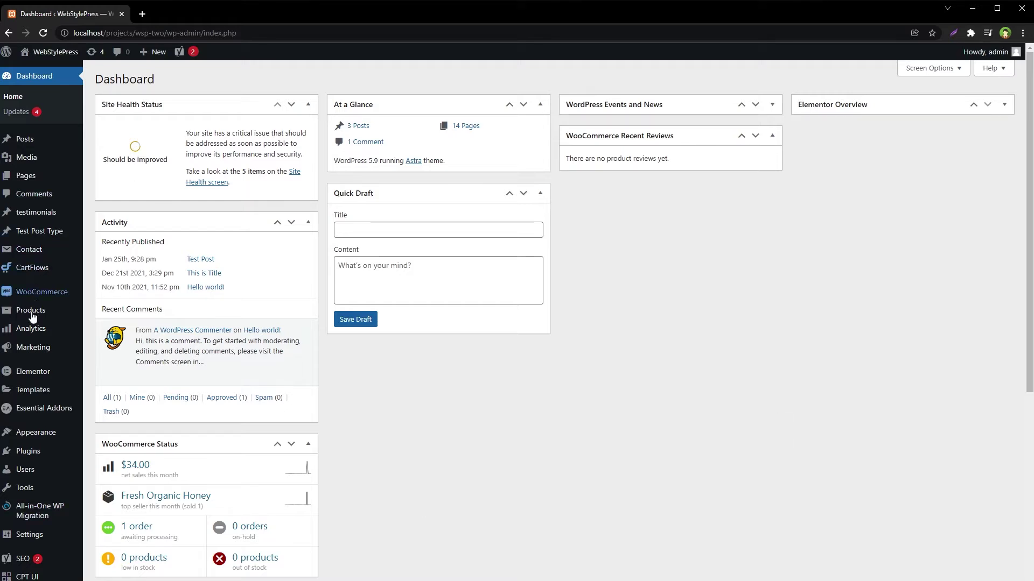
Search the plugin directory for WP Activity Log, then install and activate it
left_click(111, 470)
left_click(899, 111)
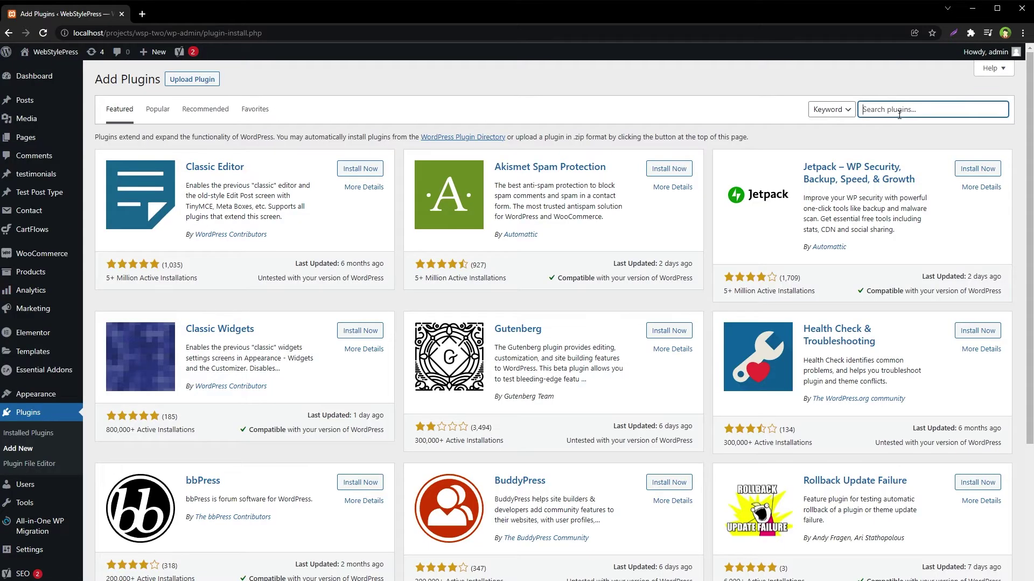
type("WP Activity Log")
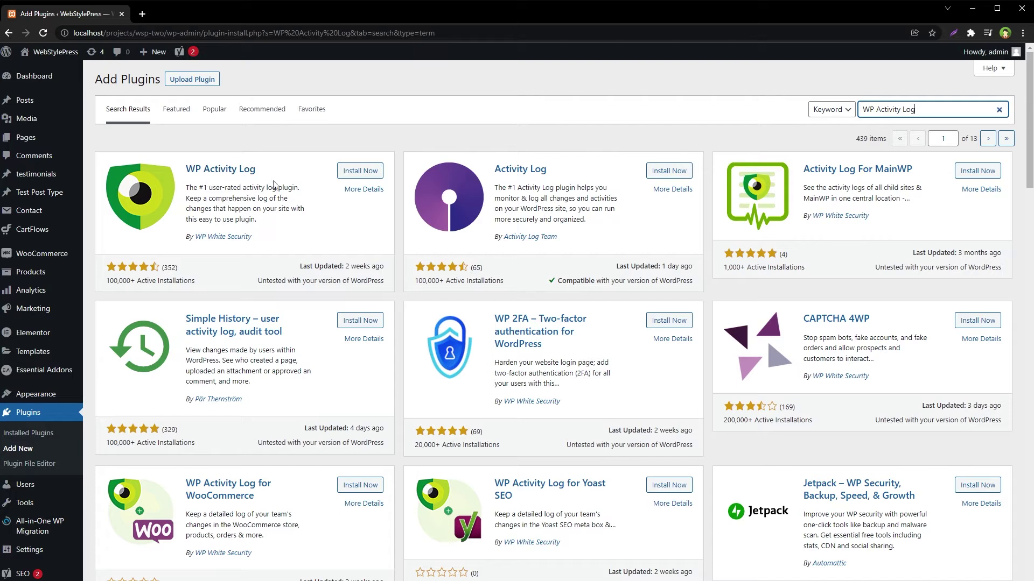
left_click(369, 174)
left_click(368, 173)
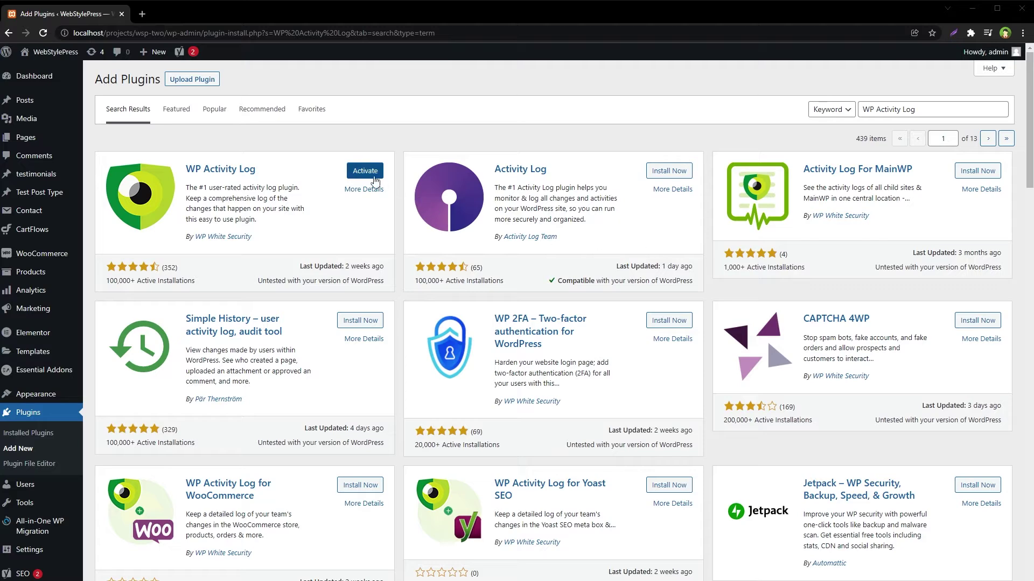
left_click(364, 171)
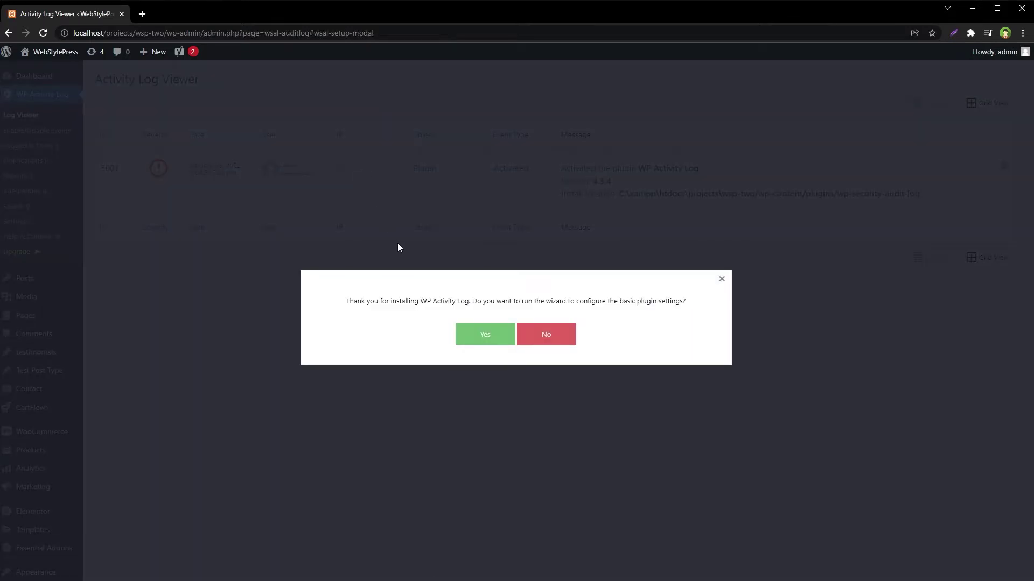
Accept the wizard prompt, start configuring, and keep the Geek level of log detail
left_click_drag(532, 301, 571, 305)
left_click(630, 304)
left_click(485, 335)
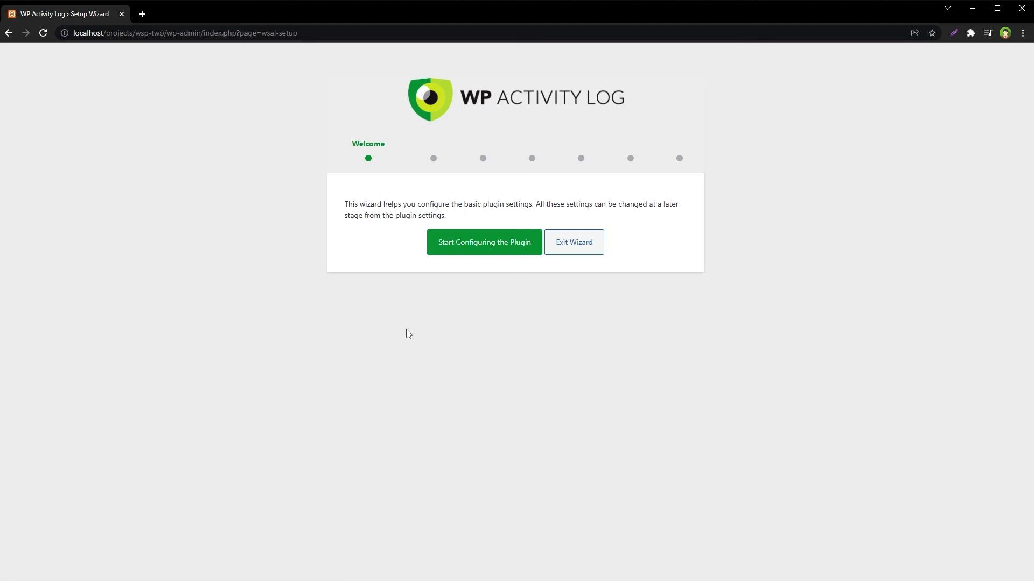
left_click(485, 250)
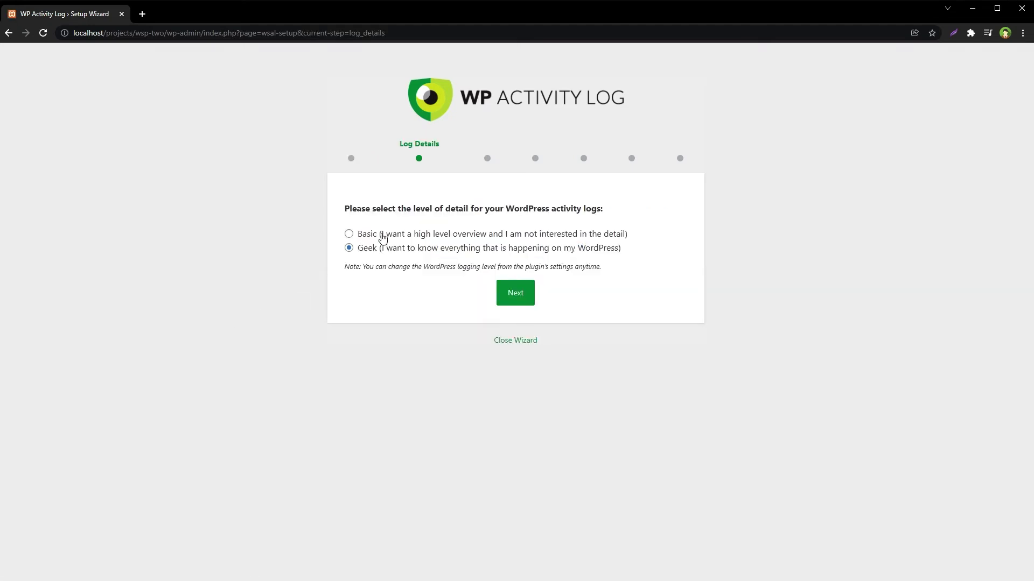
left_click_drag(416, 209, 474, 209)
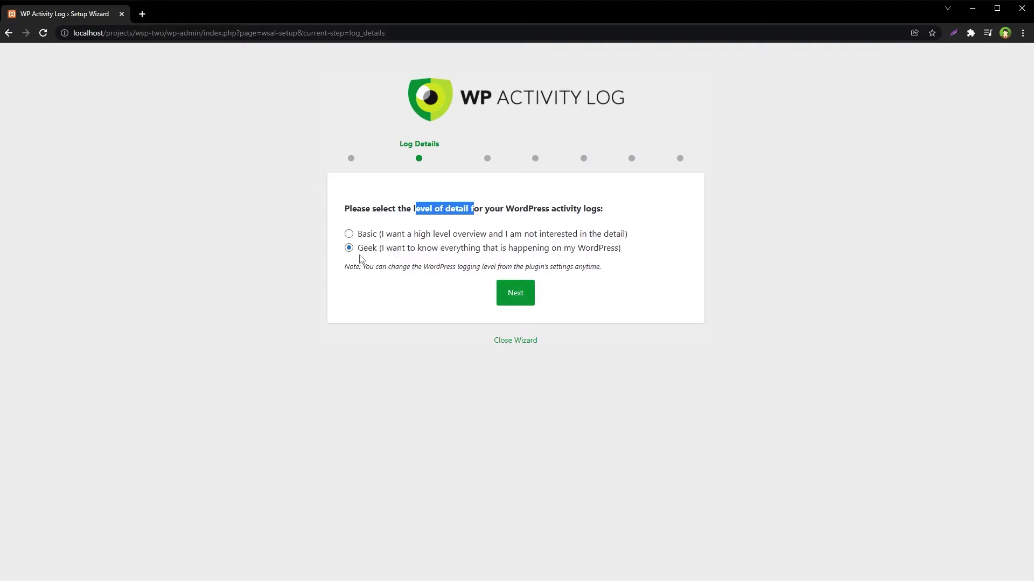
left_click(512, 293)
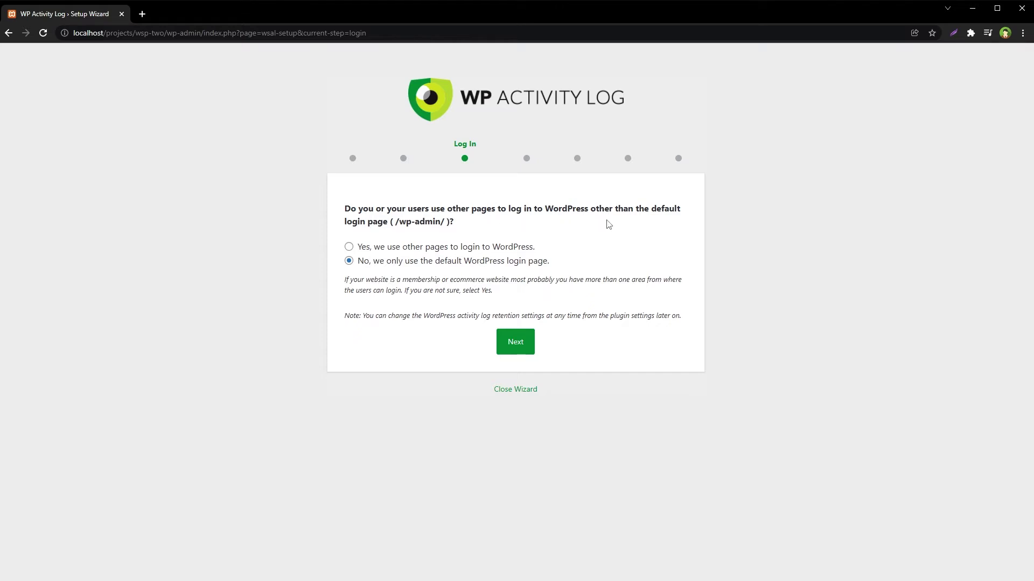
Answer the Log In and User Registrations questions in the setup wizard
double_click(417, 223)
left_click(517, 346)
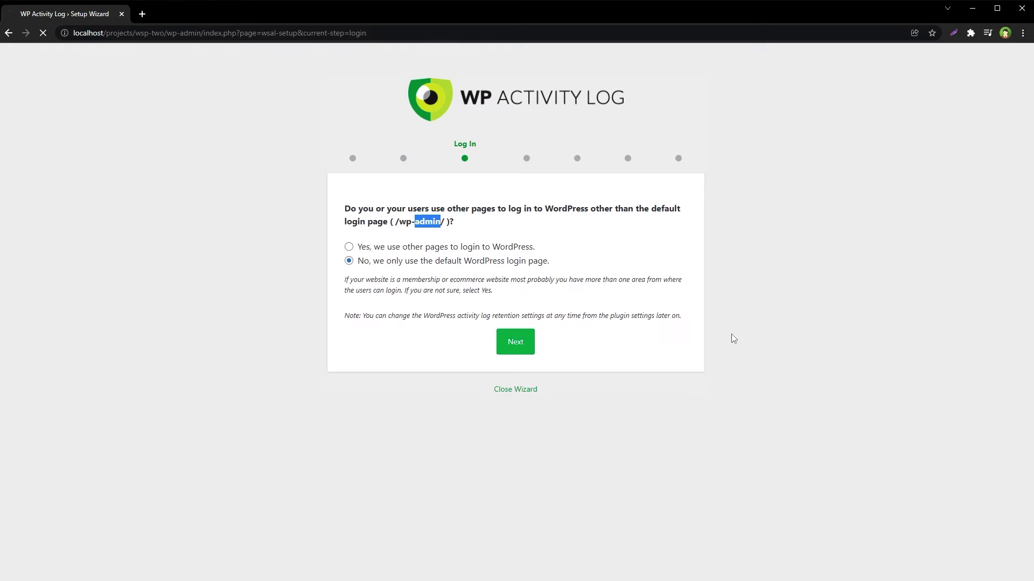
left_click_drag(411, 210, 504, 210)
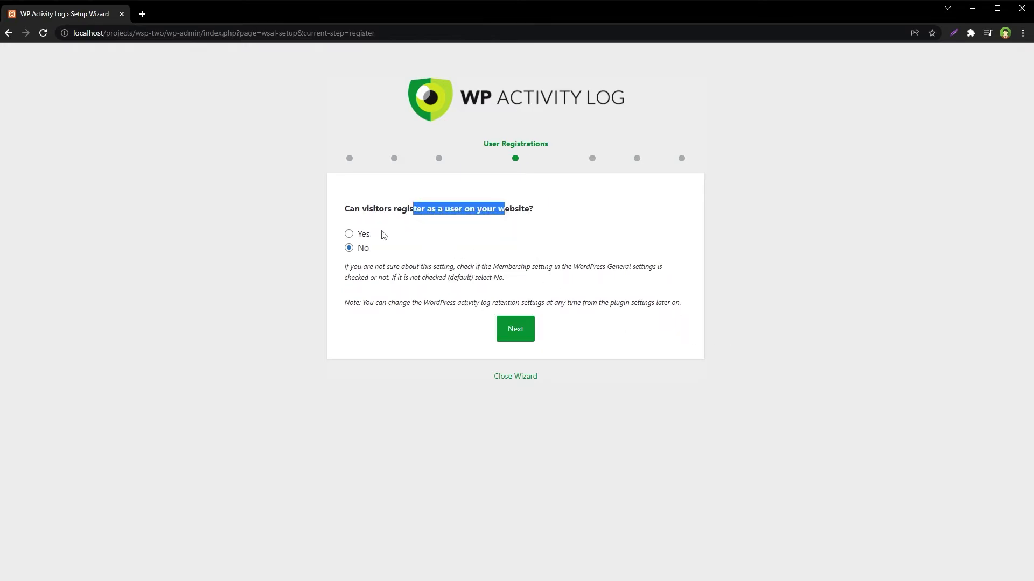
left_click(358, 234)
left_click(515, 329)
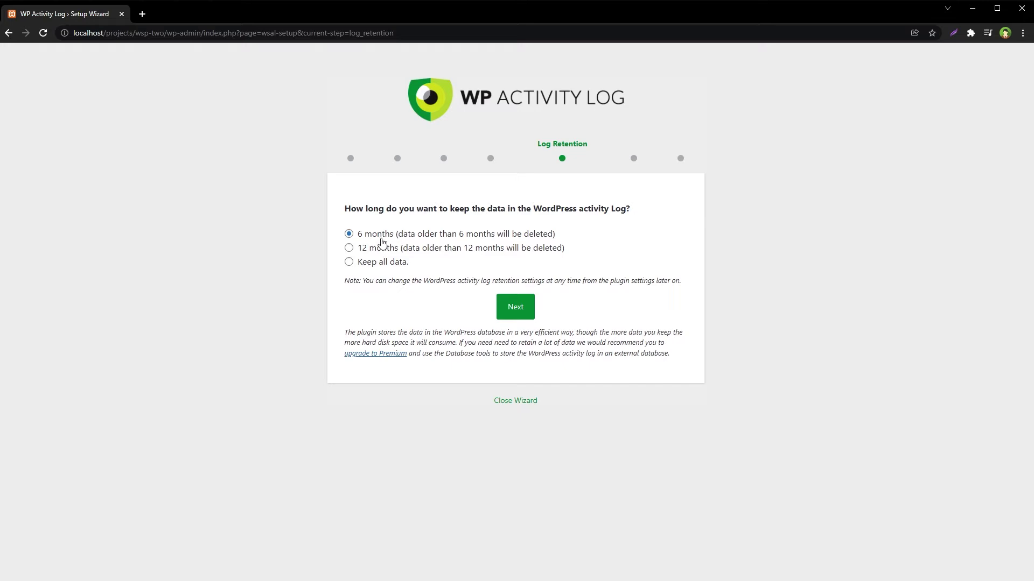
Keep 6-month log retention, skip the third-party extensions, and finish the wizard
left_click(519, 311)
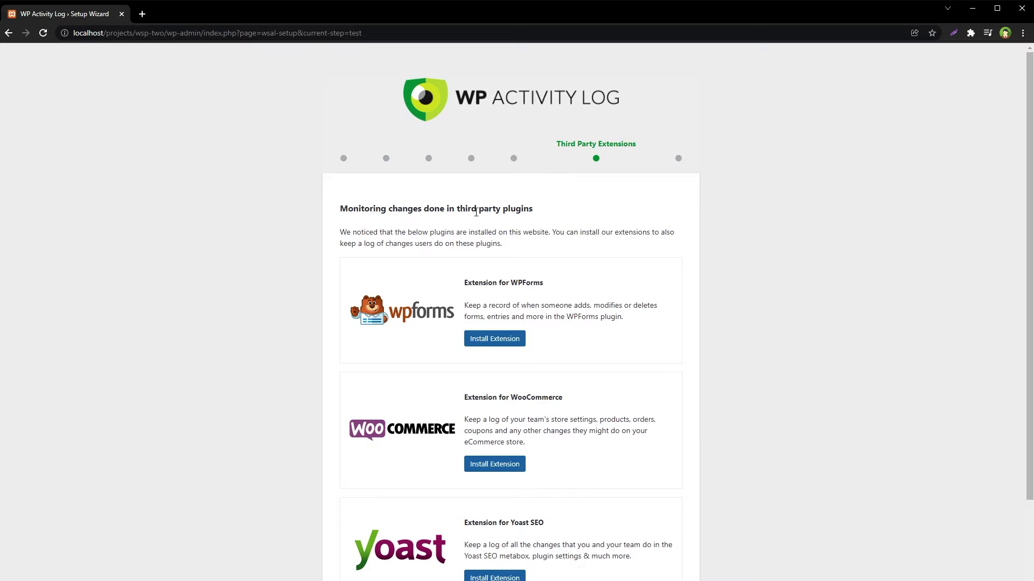
scroll(757, 386, "down", 2)
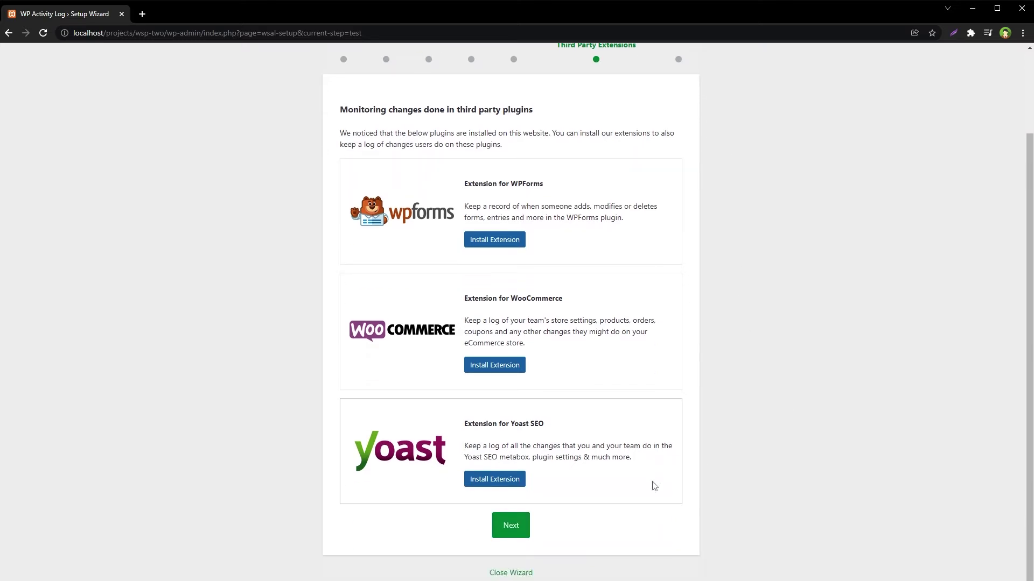
left_click(511, 530)
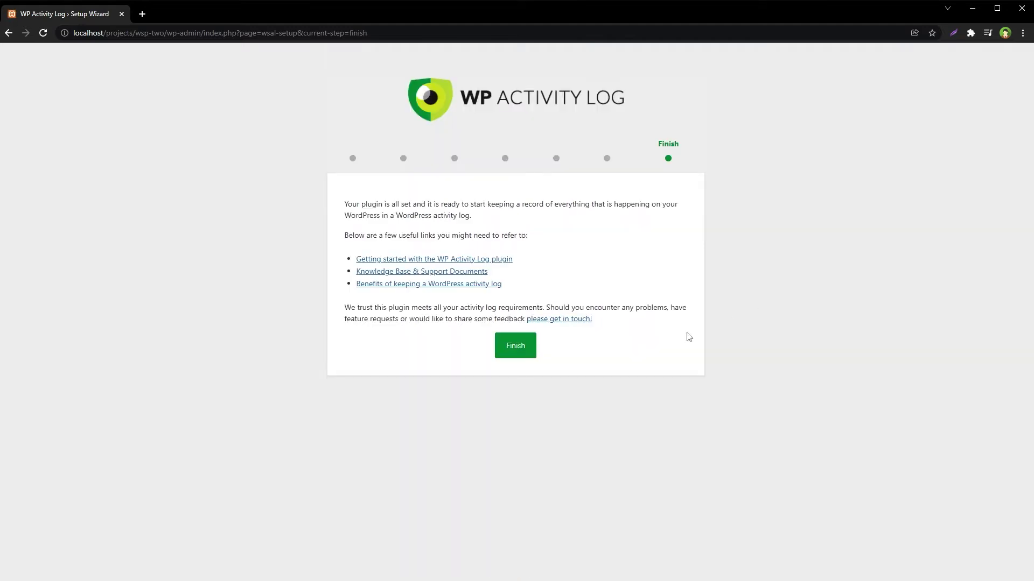
left_click(522, 359)
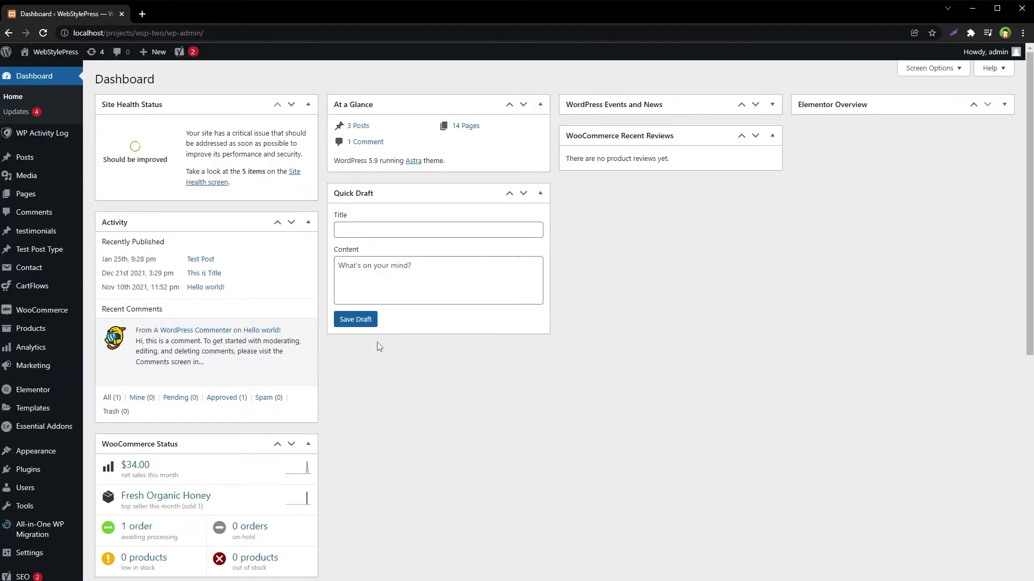
Open the WP Activity Log Log Viewer and inspect the plugin activation event entry
mouse_move(33, 139)
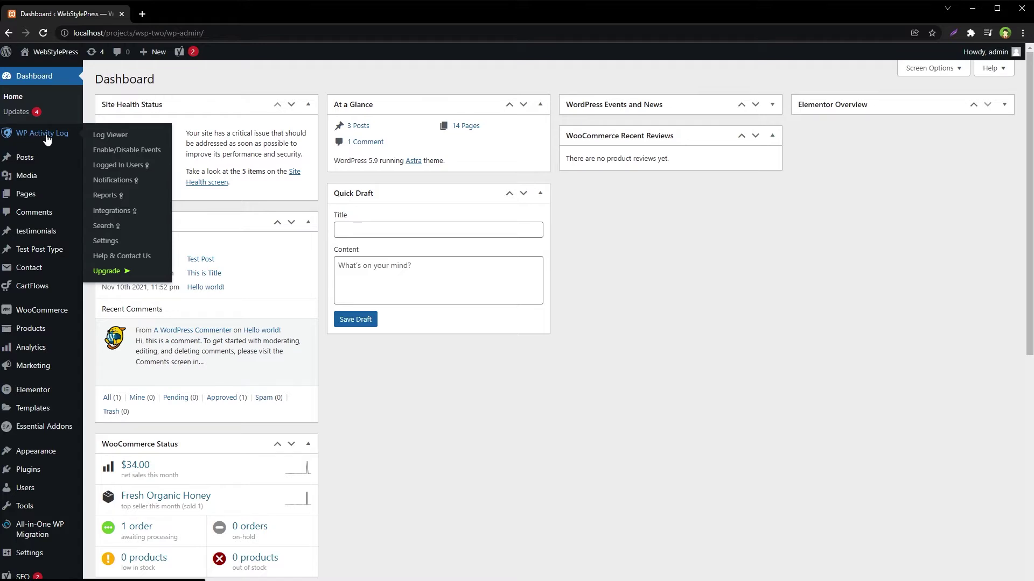
left_click(105, 139)
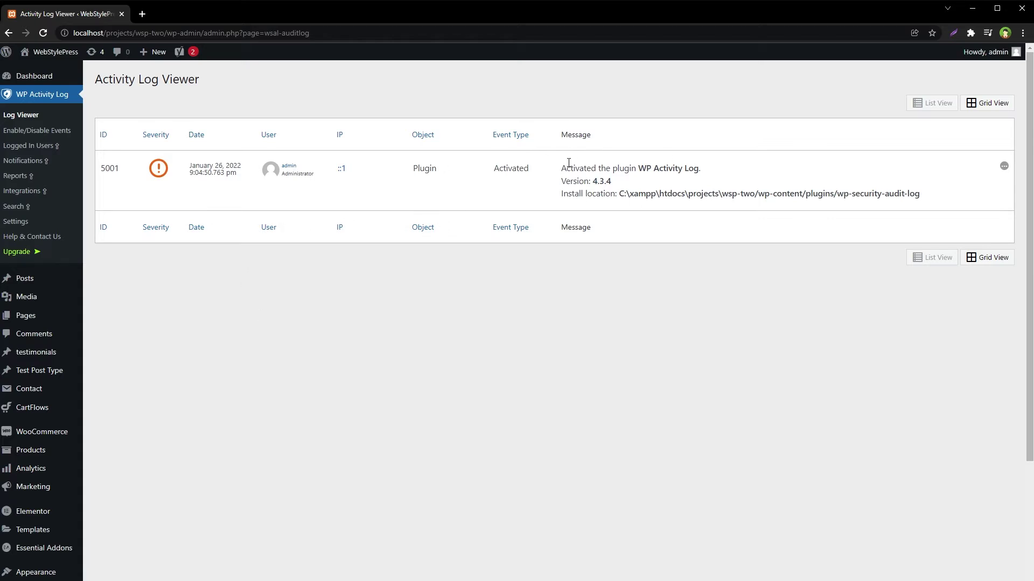
left_click_drag(413, 168, 527, 164)
left_click(515, 328)
left_click_drag(838, 193, 888, 194)
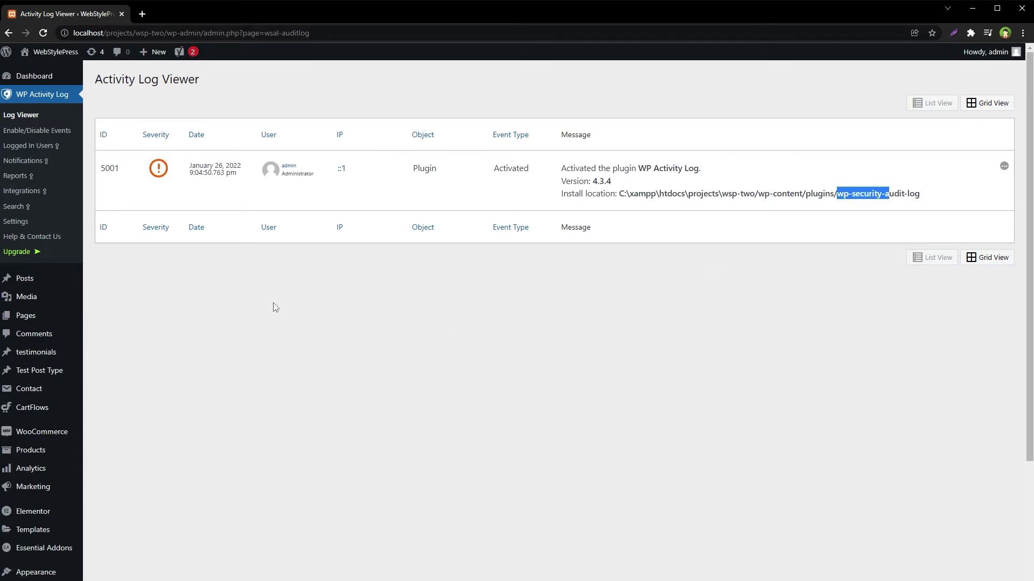
left_click(416, 337)
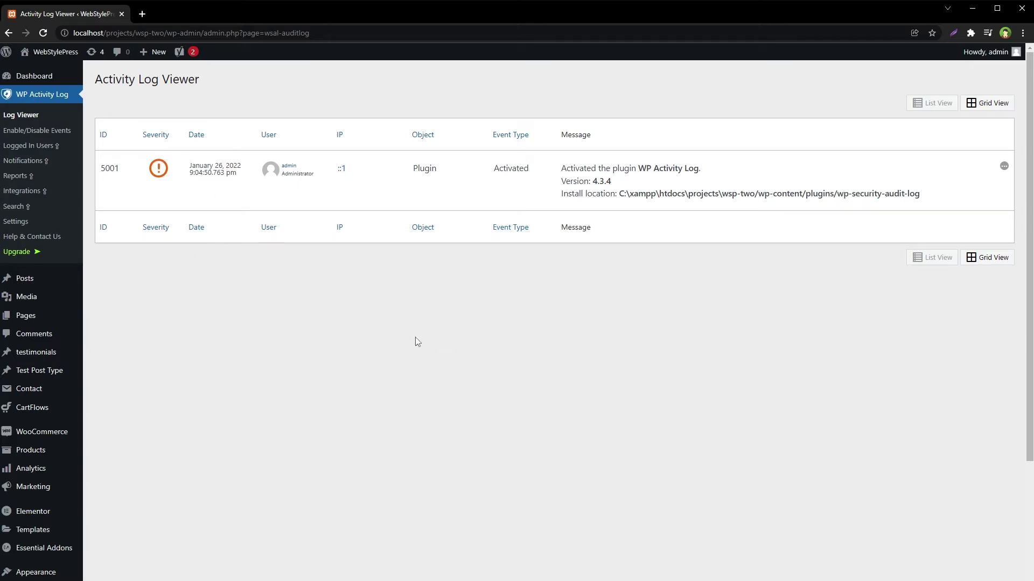
Log out, then try logging in with the administrator username and a wrong password
mouse_move(990, 54)
left_click(965, 111)
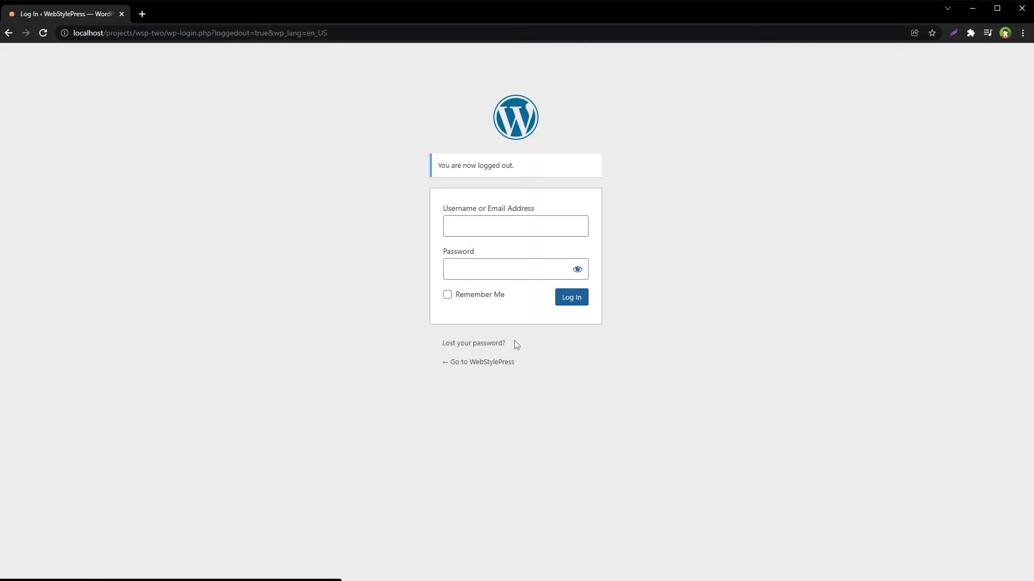
type("admin")
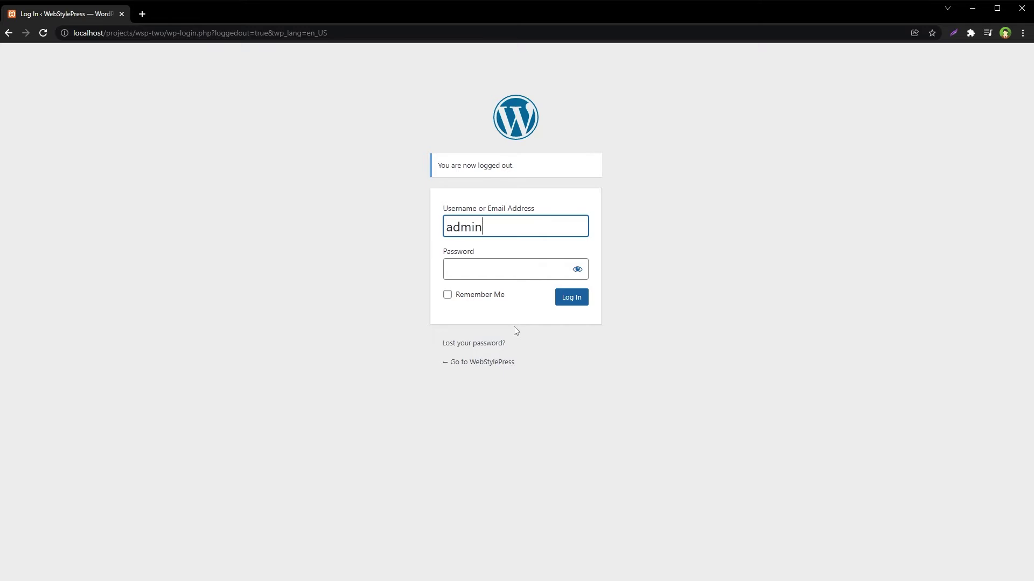
key("Tab")
type("admin")
key("ctrl+a")
key("BackSpace")
type("admin123456789")
key("Return")
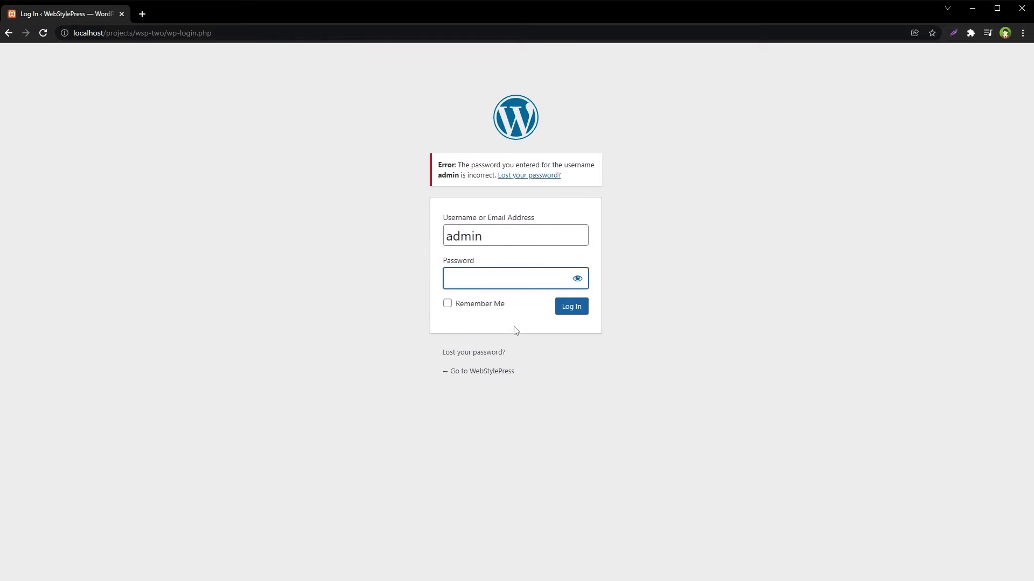
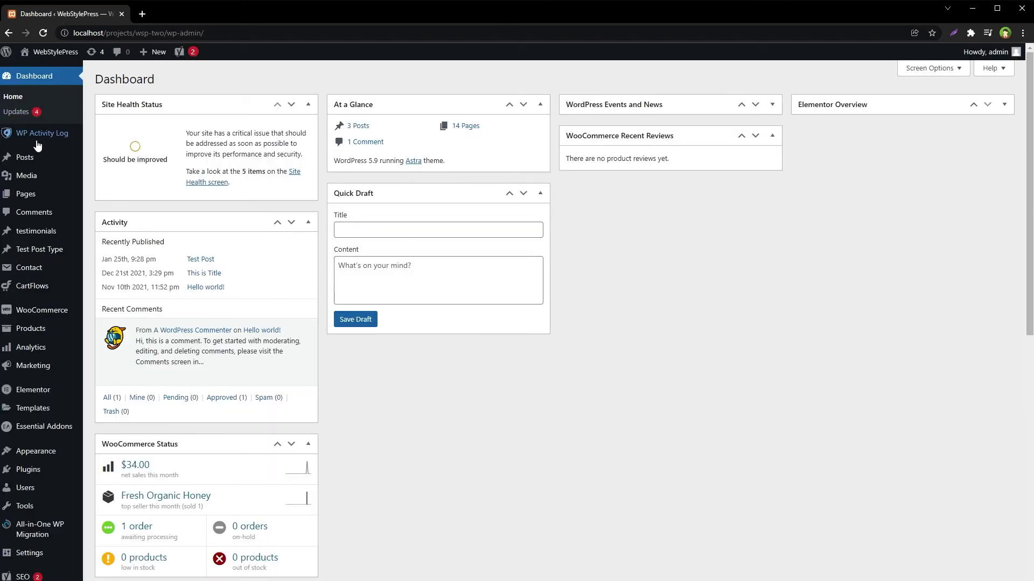
Highlight the failed login, user logged in and user logged out messages in the Activity Log Viewer
mouse_move(84, 133)
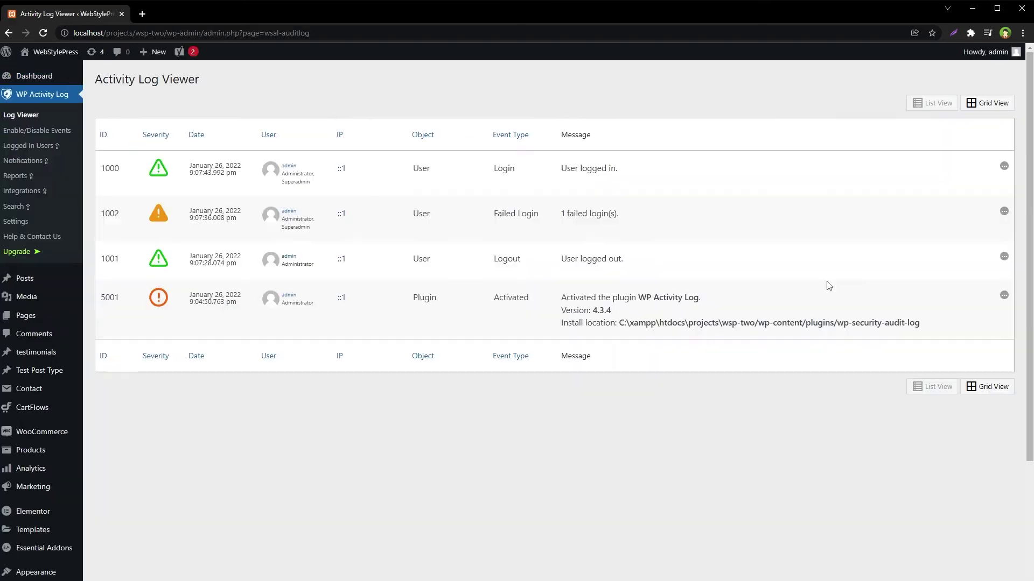
left_click_drag(573, 214, 609, 213)
left_click_drag(567, 167, 617, 200)
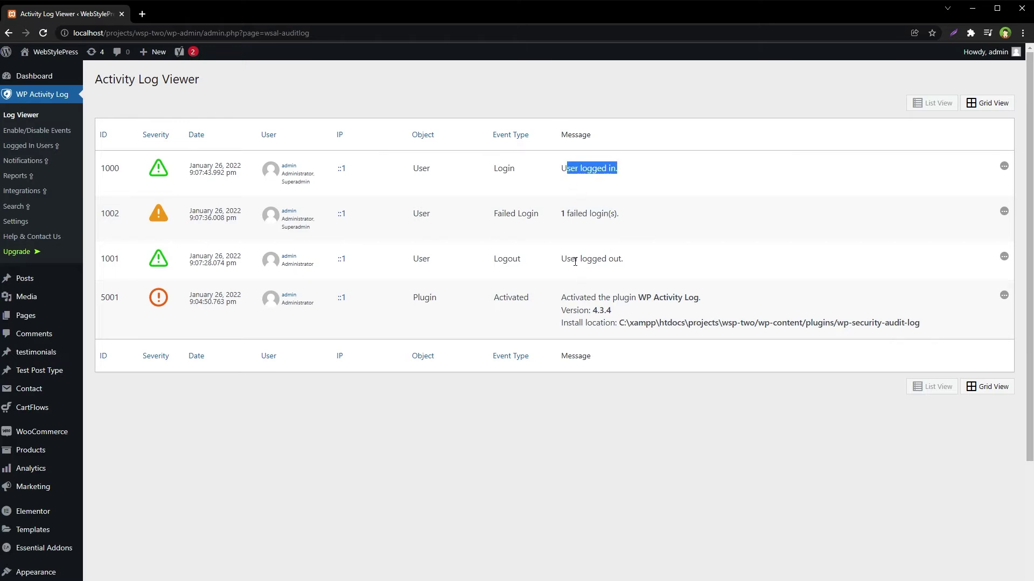
left_click_drag(574, 259, 633, 263)
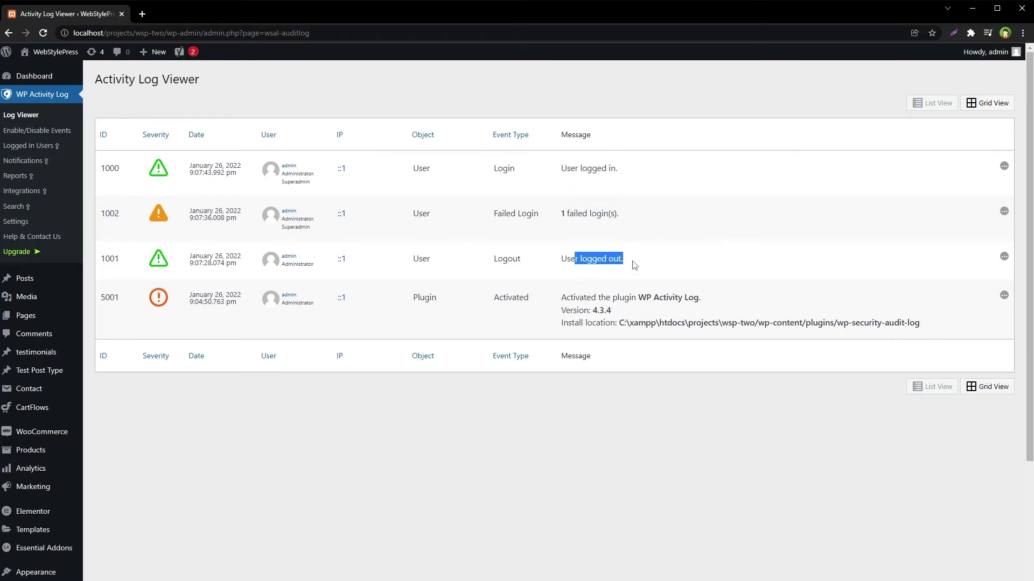
left_click(639, 450)
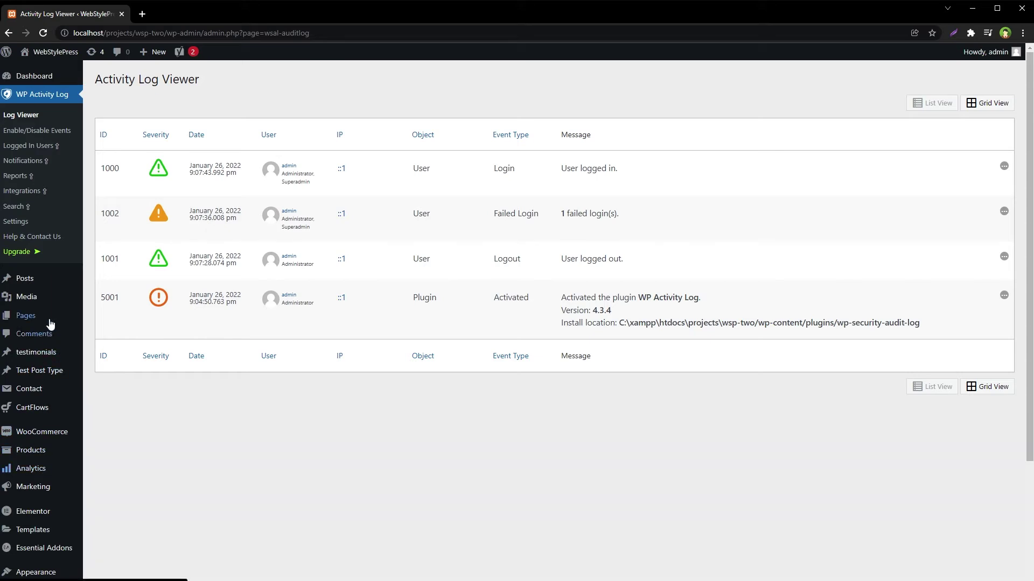
Open Installed Plugins and All Posts in new tabs, then switch to the plugins list
scroll(48, 409, "down", 3)
mouse_move(51, 431)
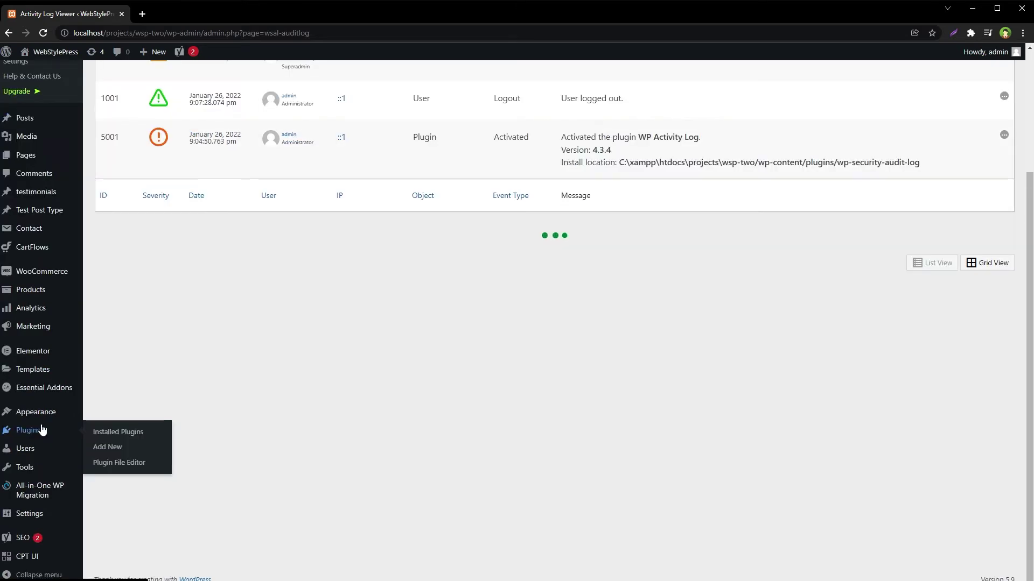
middle_click(118, 433)
scroll(185, 356, "up", 3)
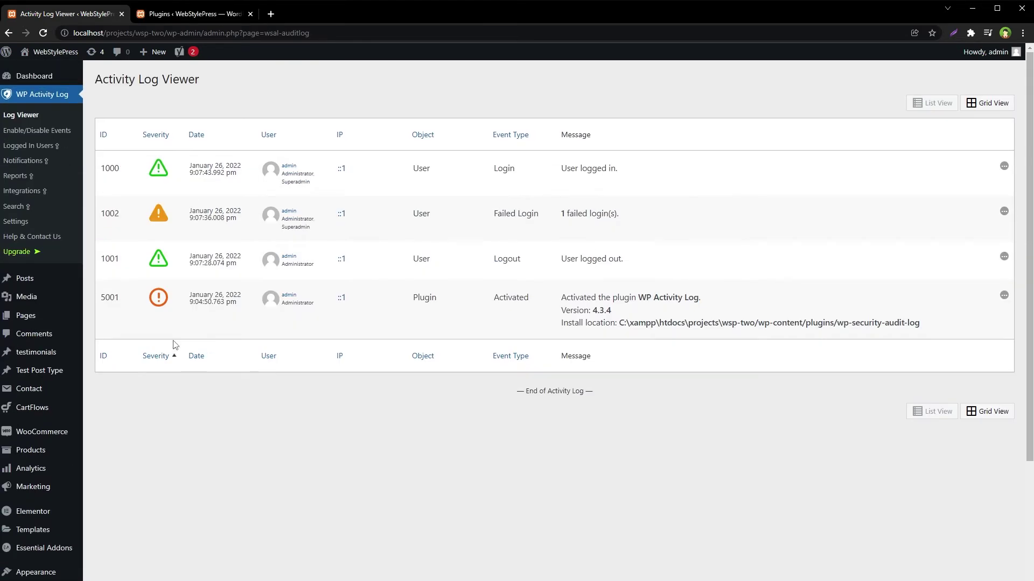
mouse_move(30, 282)
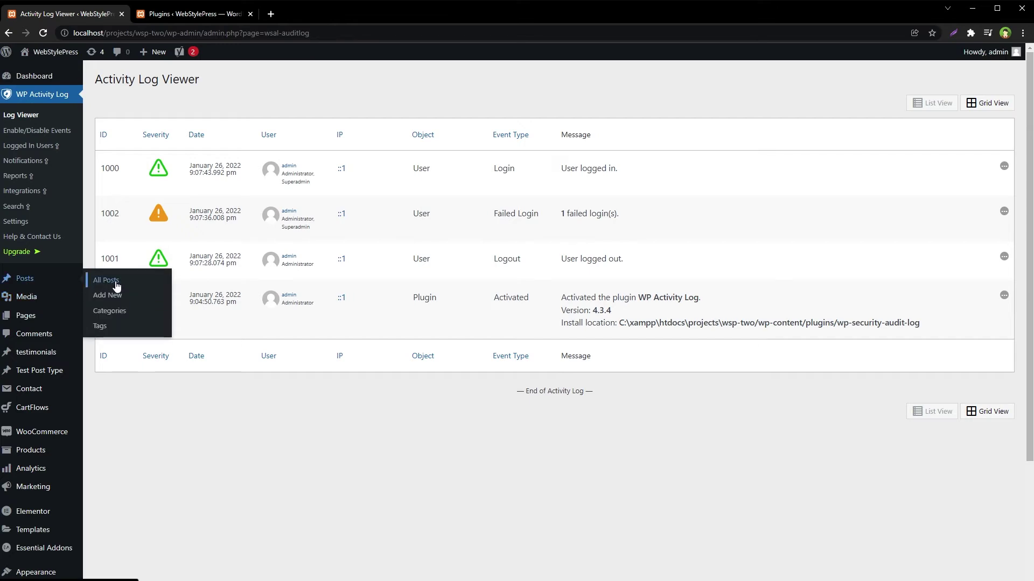
middle_click(117, 284)
left_click(193, 12)
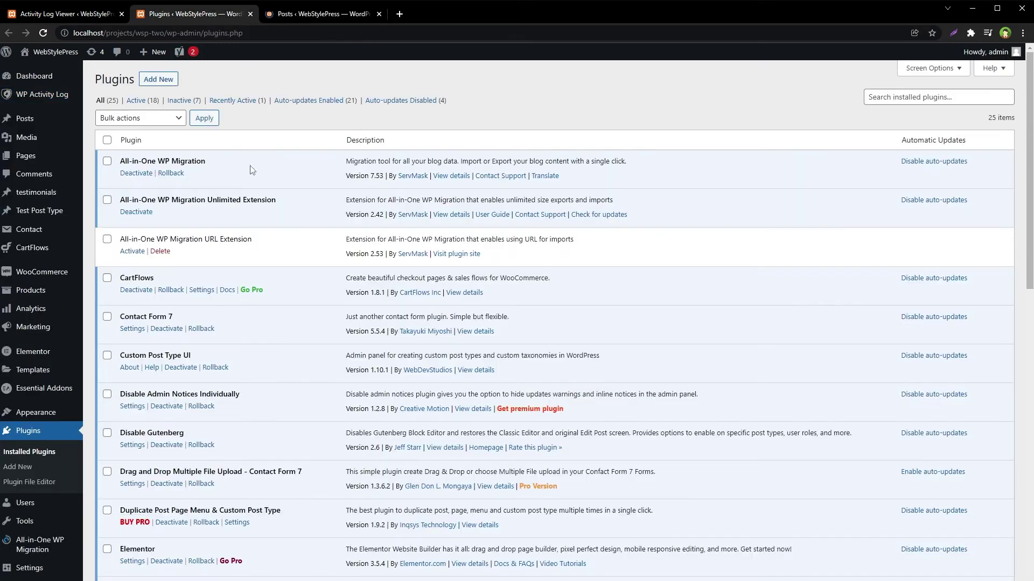
Activate All-in-One WP Migration URL Extension and reload the log to show its 'Activated' event, version 2.53
left_click(132, 251)
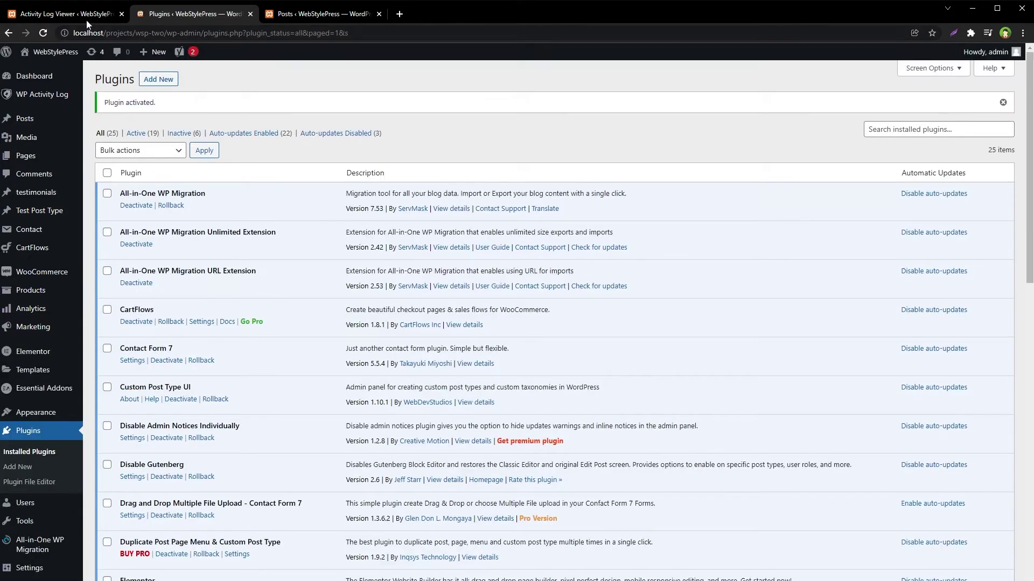
left_click(86, 19)
right_click(491, 400)
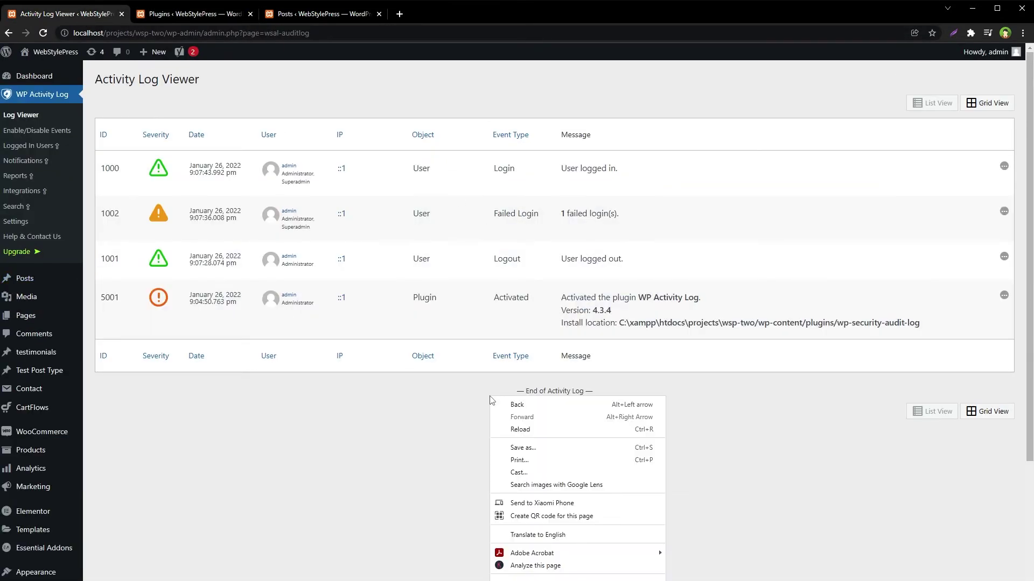
left_click(521, 425)
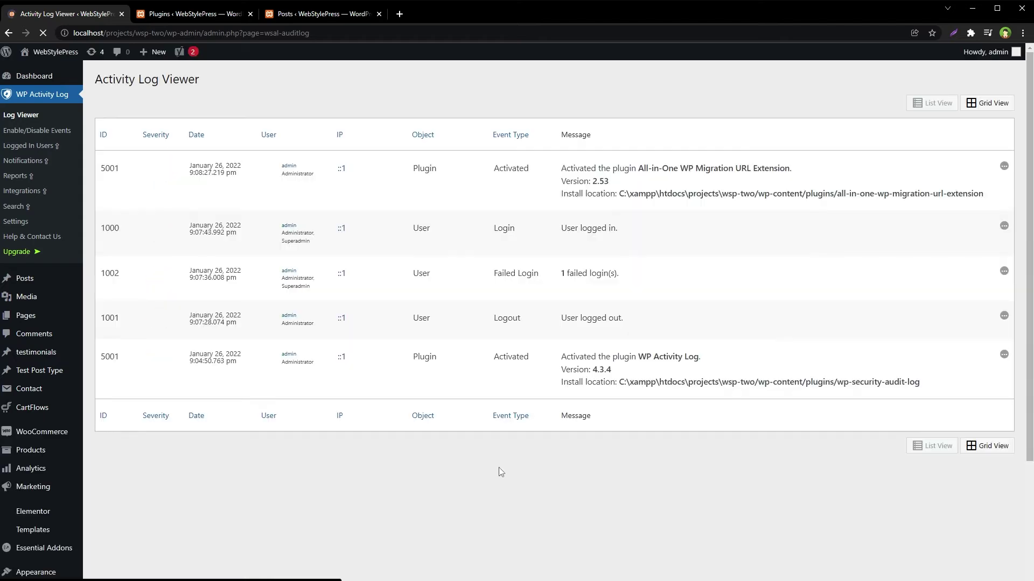
left_click_drag(565, 166, 775, 165)
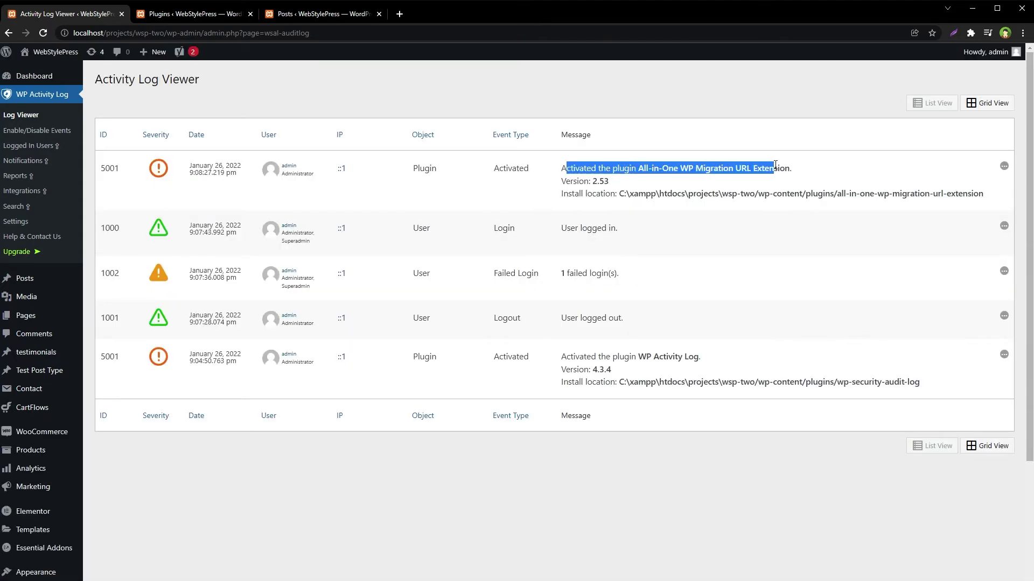
left_click(570, 521)
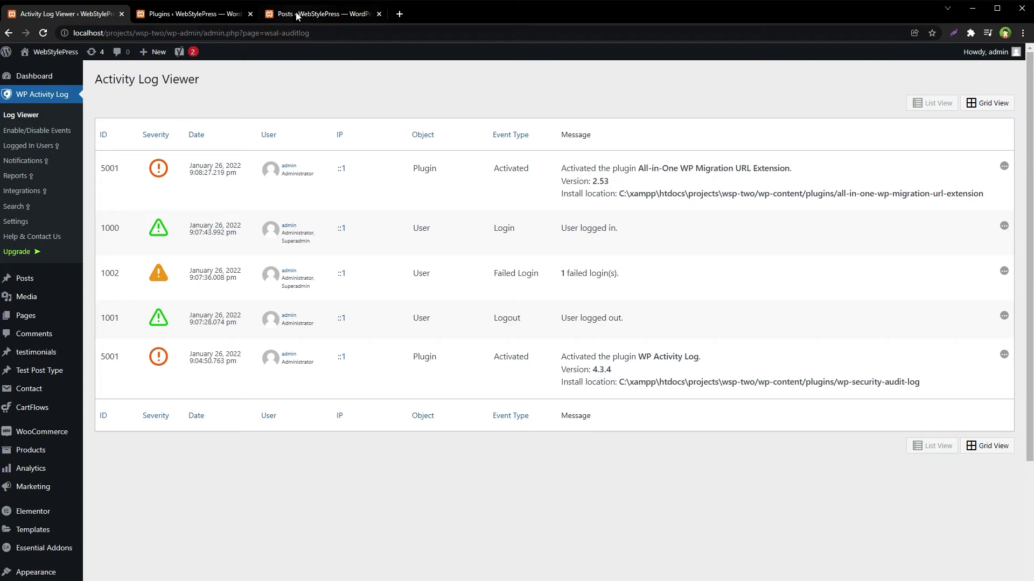
left_click(298, 15)
Edit Test Post so its body reads 'This is test post', update it, and return to the log
mouse_move(145, 164)
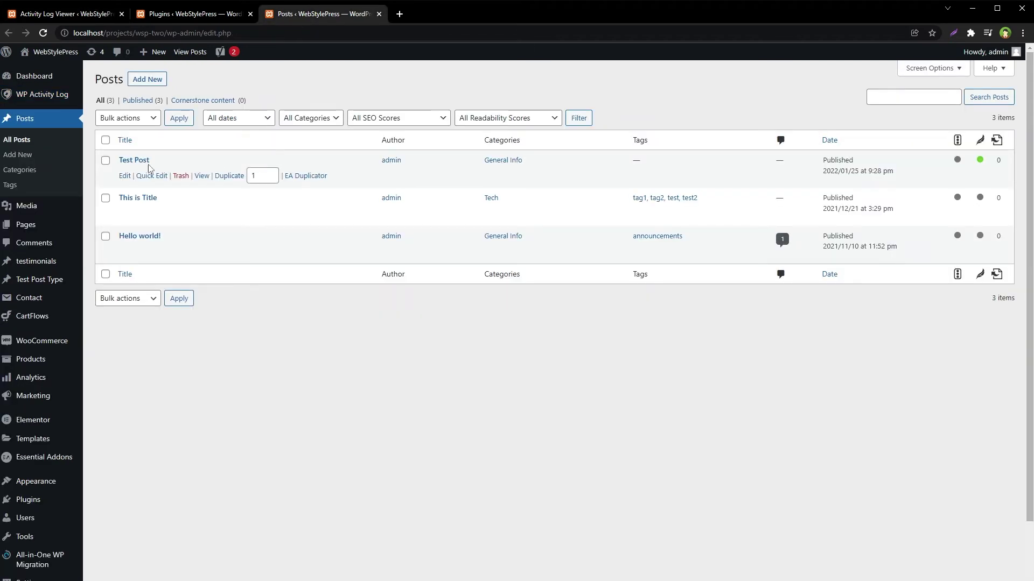
left_click(124, 177)
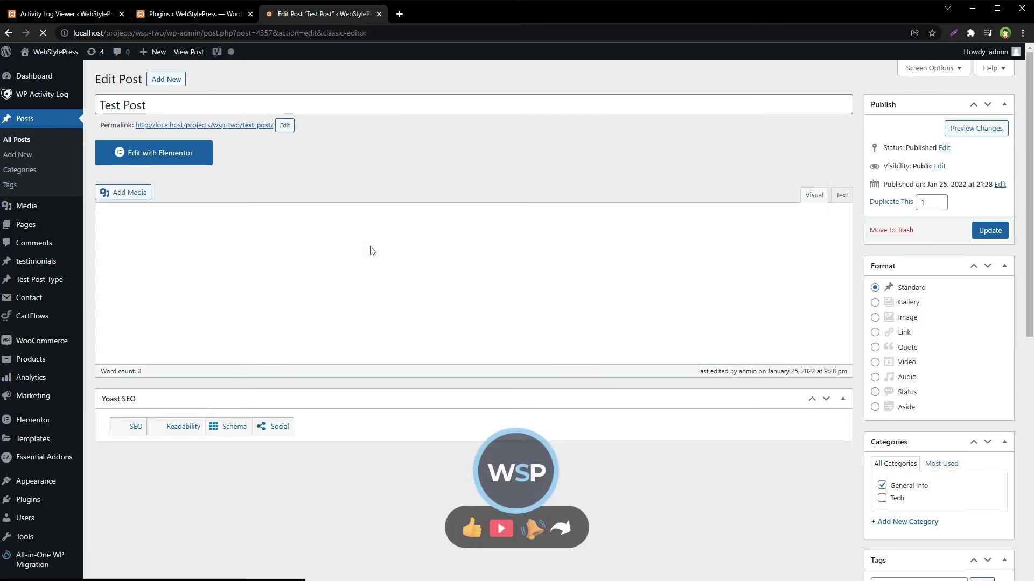
type("post")
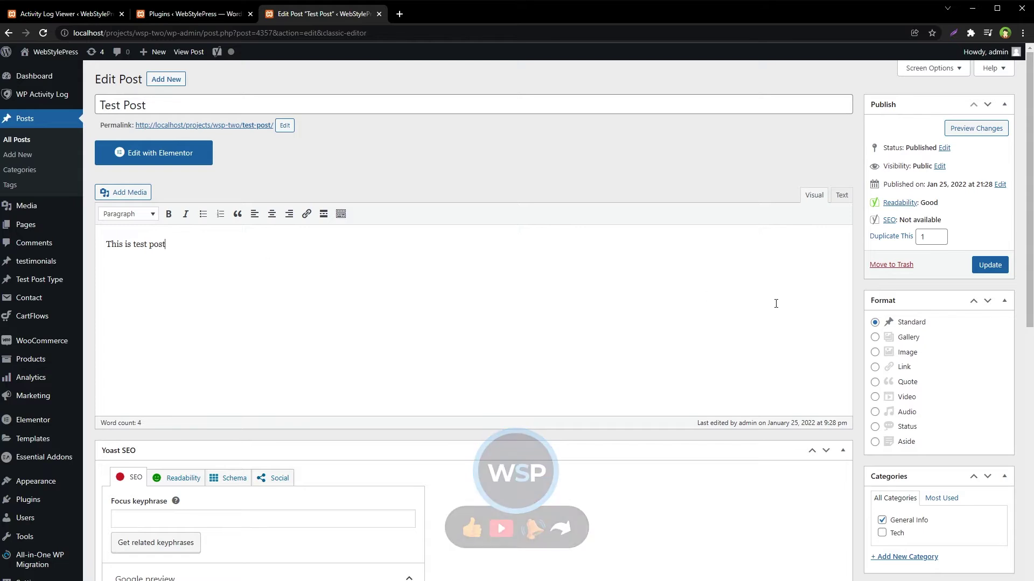
left_click(989, 264)
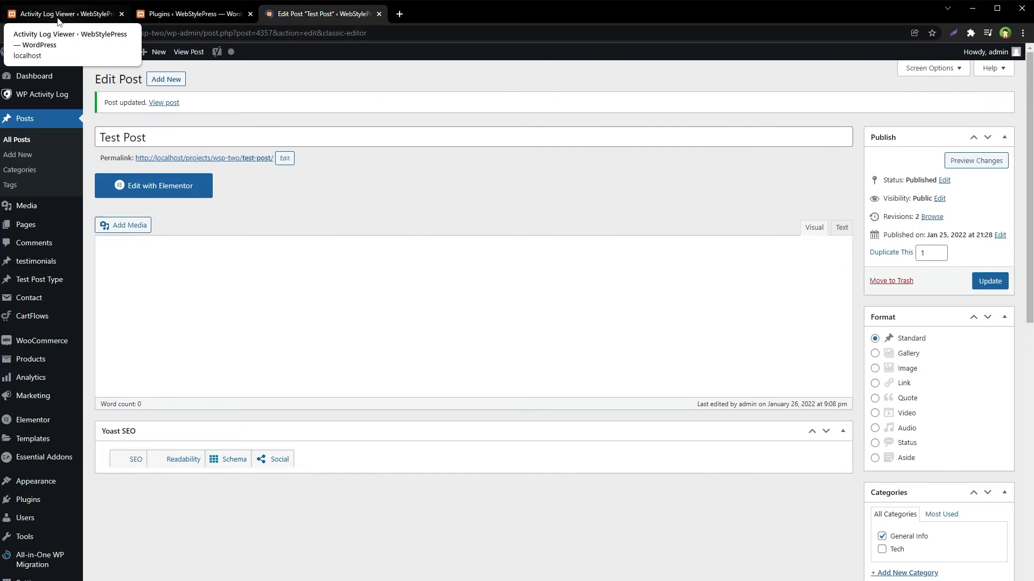
left_click(58, 14)
right_click(415, 464)
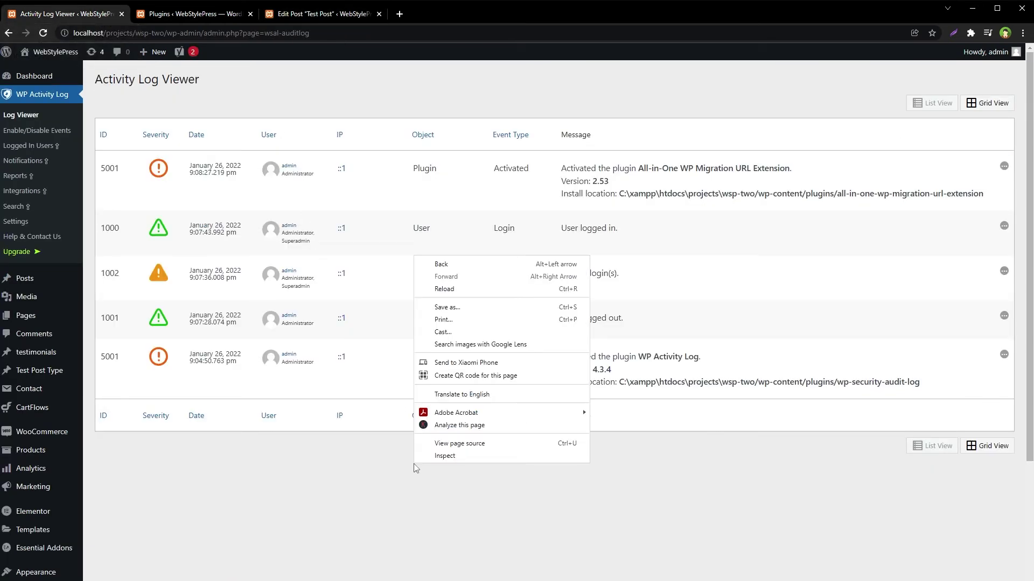
left_click(446, 291)
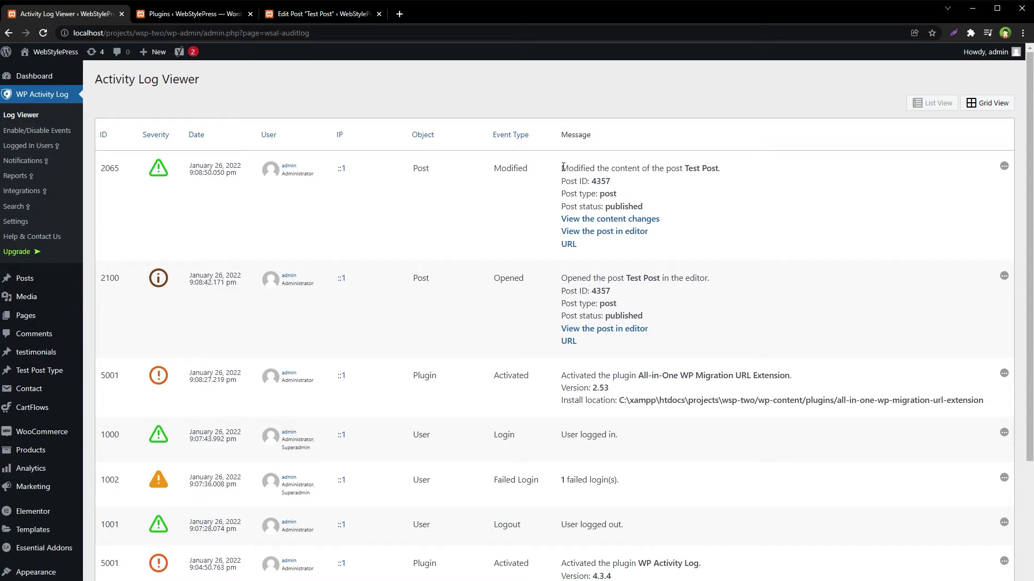
left_click_drag(563, 167, 722, 167)
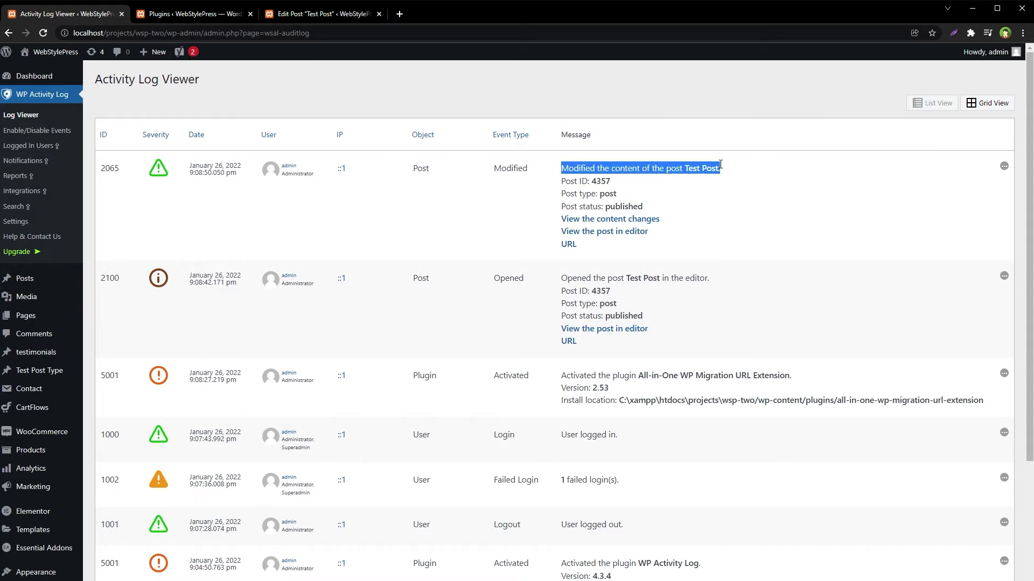
left_click(696, 193)
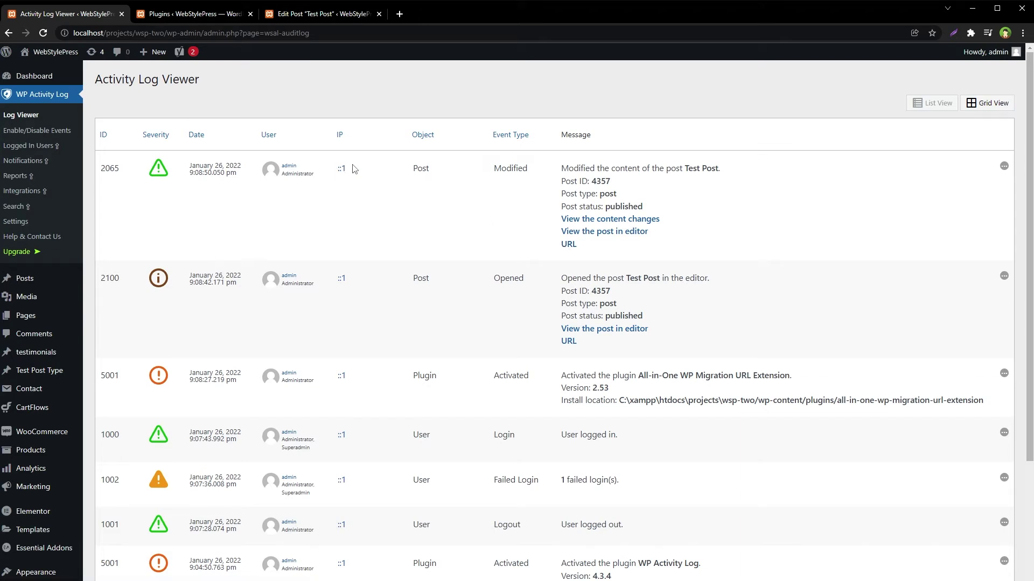
left_click_drag(354, 169, 335, 170)
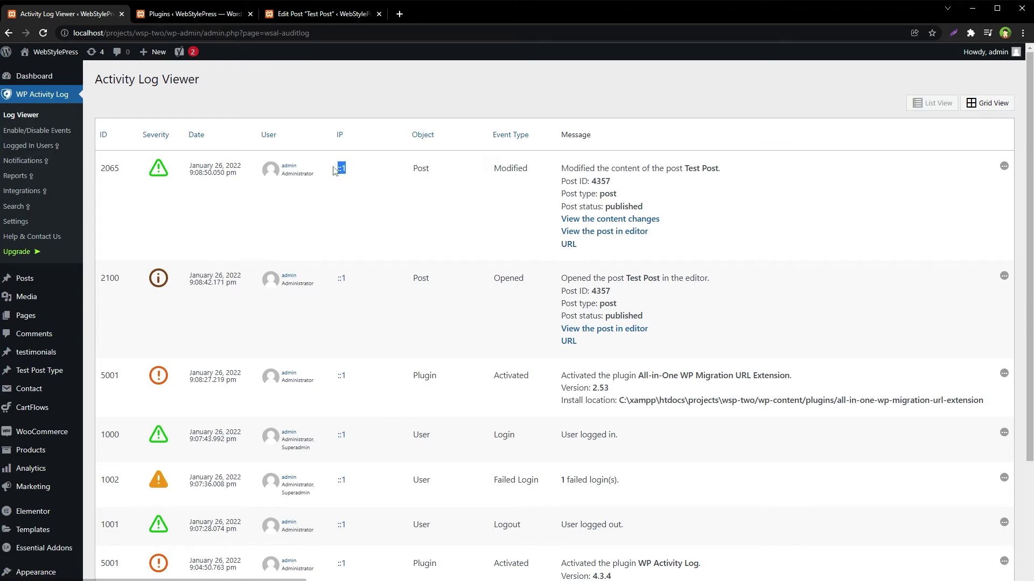
left_click_drag(441, 165, 403, 184)
left_click_drag(412, 275, 440, 279)
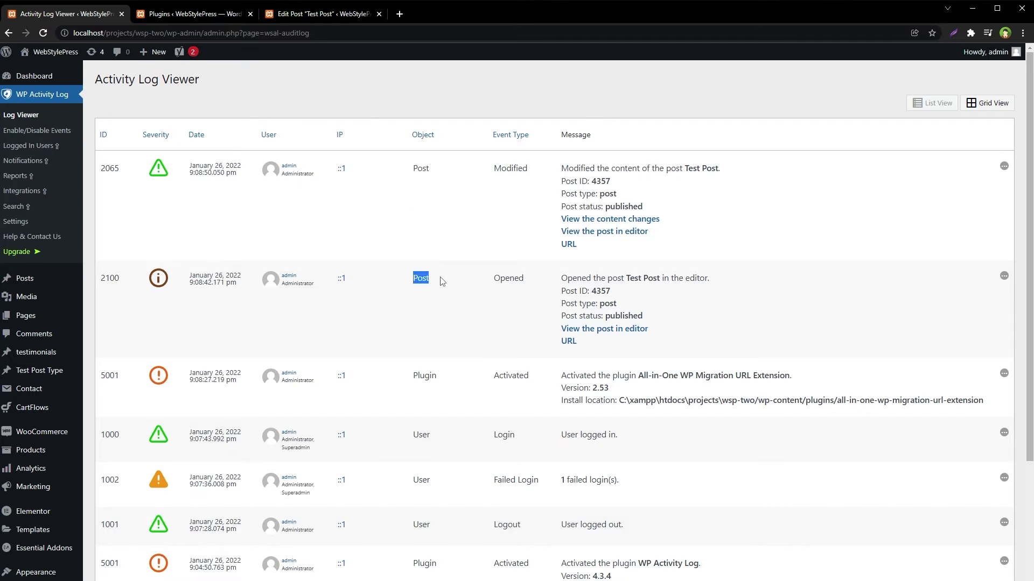
left_click_drag(462, 369, 414, 381)
left_click_drag(412, 434, 438, 436)
left_click_drag(449, 521, 414, 522)
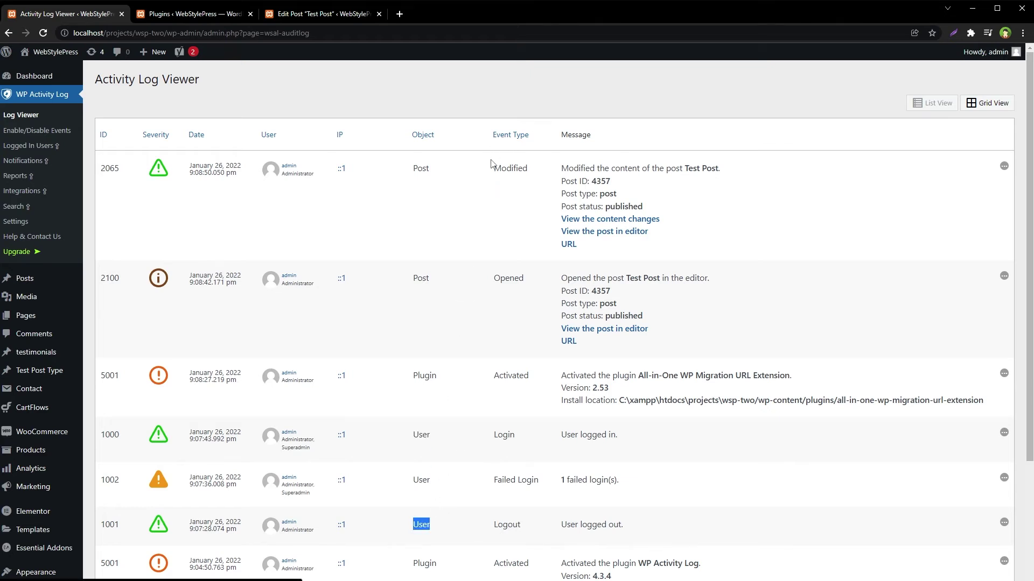
left_click_drag(491, 168, 539, 170)
left_click_drag(533, 279, 492, 327)
left_click_drag(493, 377, 546, 381)
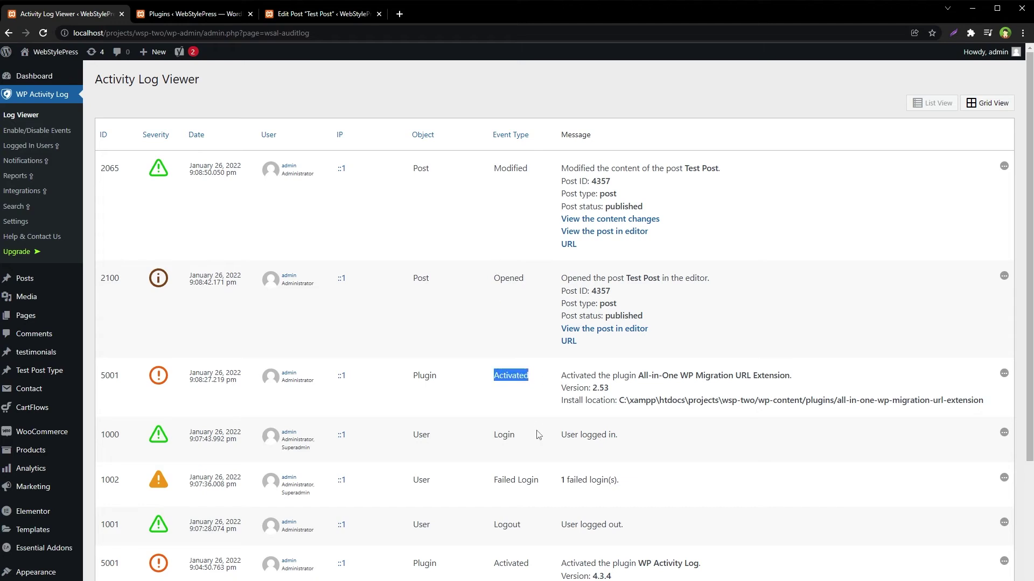
left_click_drag(537, 437, 468, 441)
left_click_drag(490, 480, 542, 480)
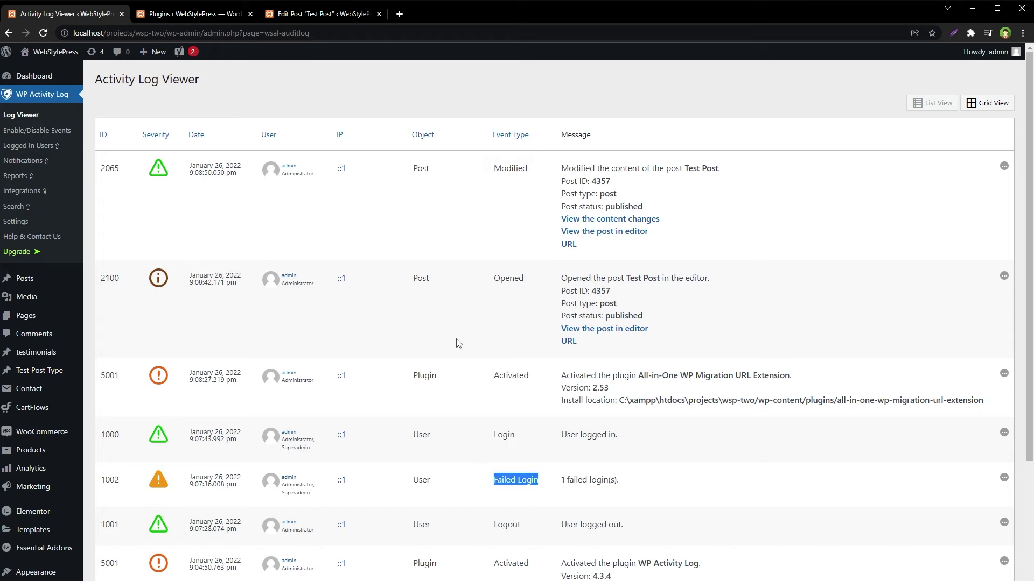
scroll(293, 364, "down", 3)
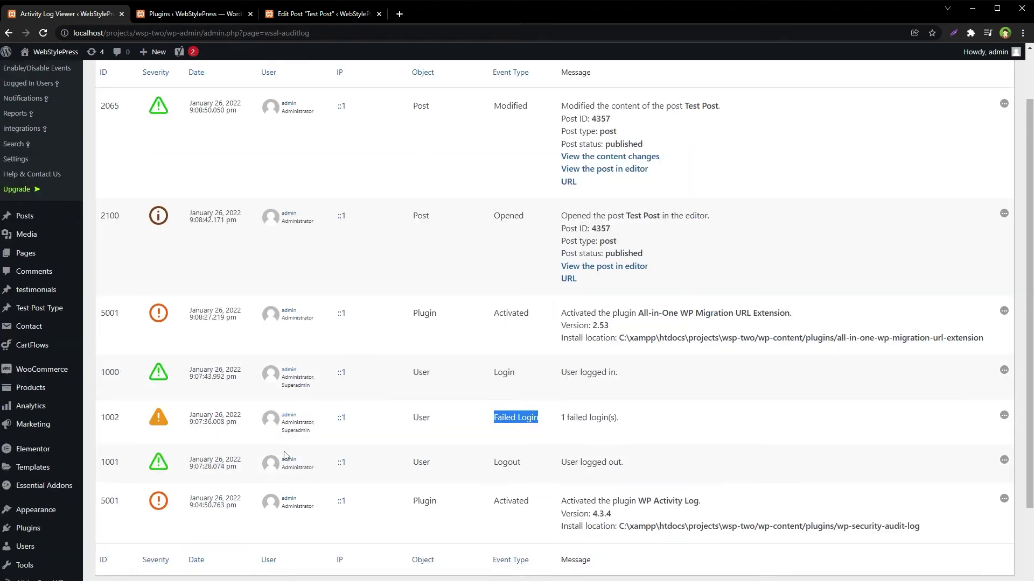
scroll(295, 357, "up", 3)
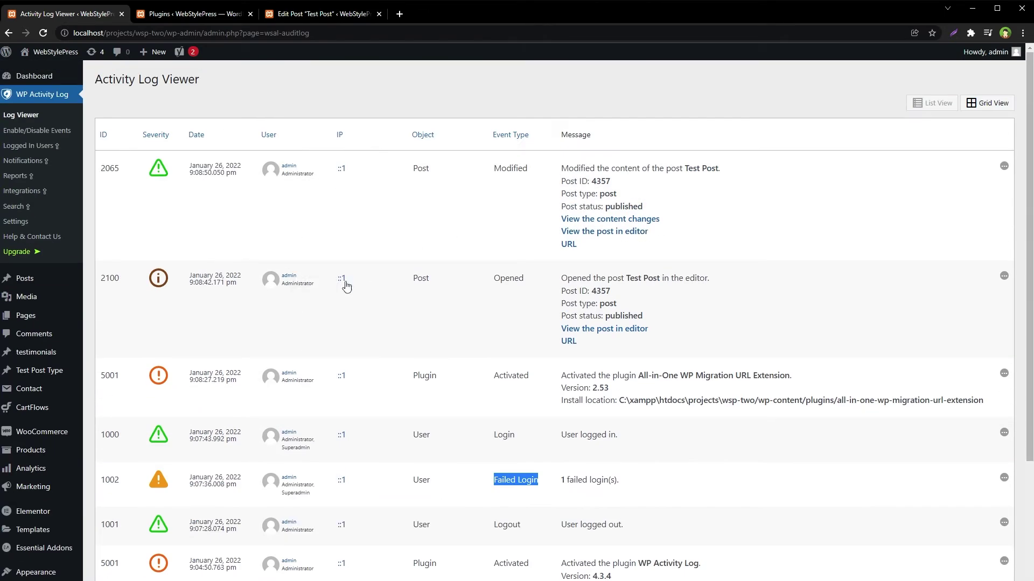
left_click_drag(243, 176, 189, 171)
left_click_drag(240, 288, 189, 276)
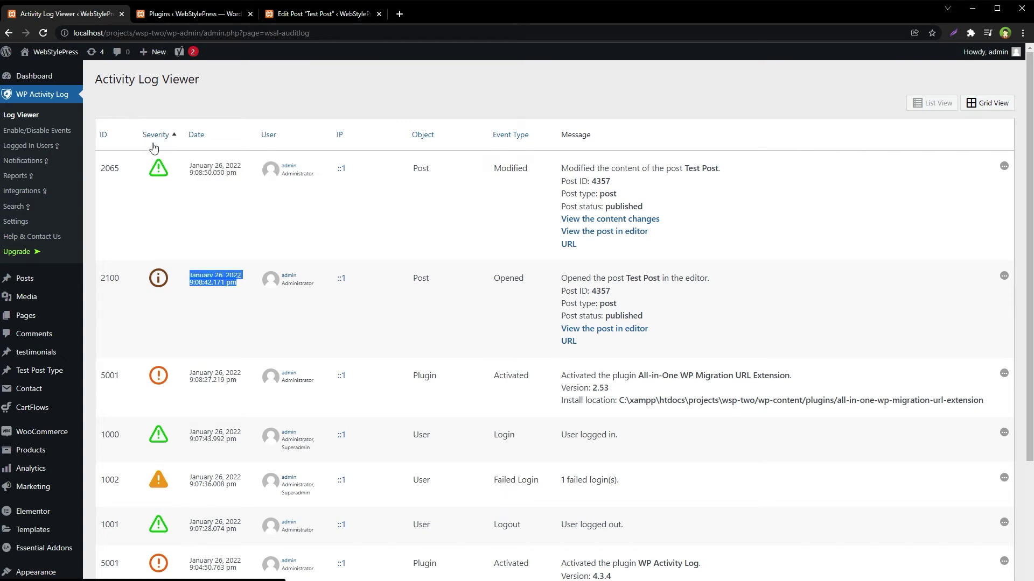
scroll(312, 316, "down", 3)
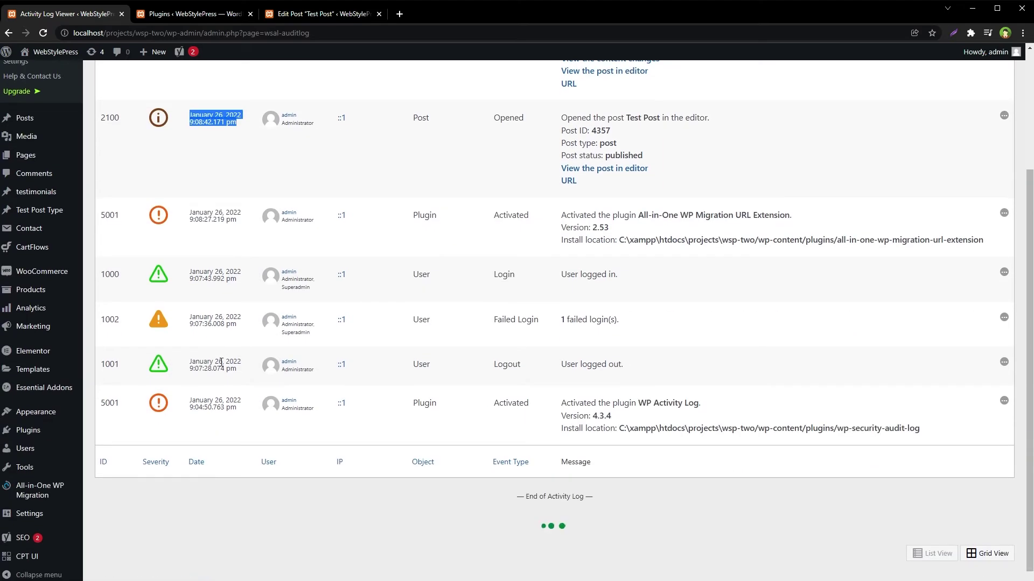
scroll(173, 353, "up", 3)
left_click(987, 103)
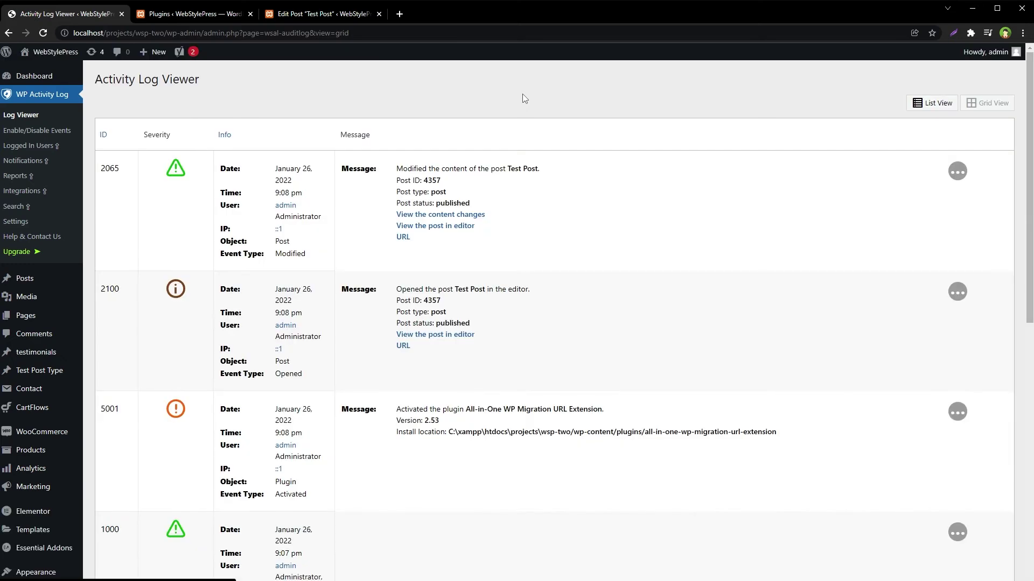
left_click(933, 103)
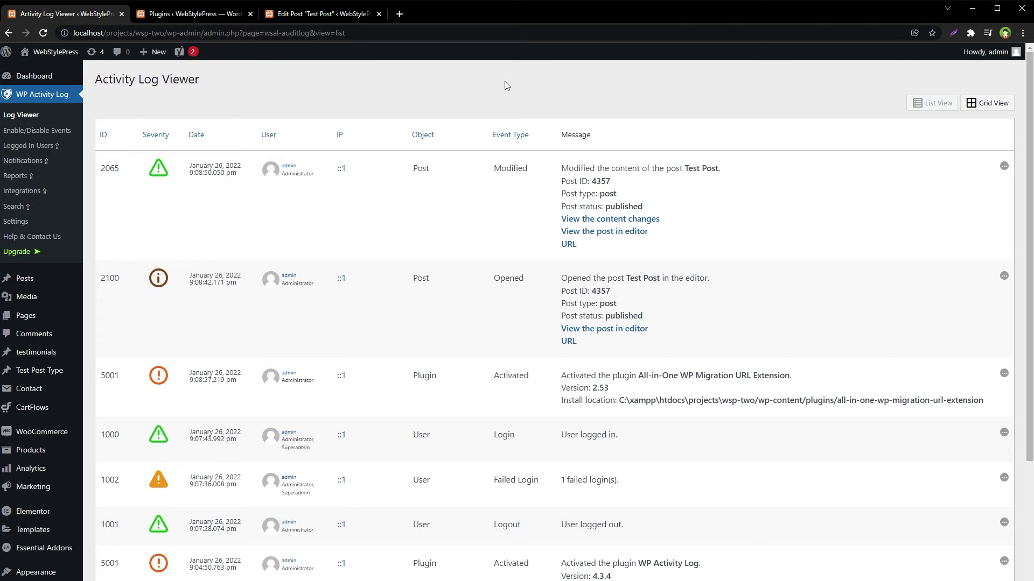
left_click(16, 222)
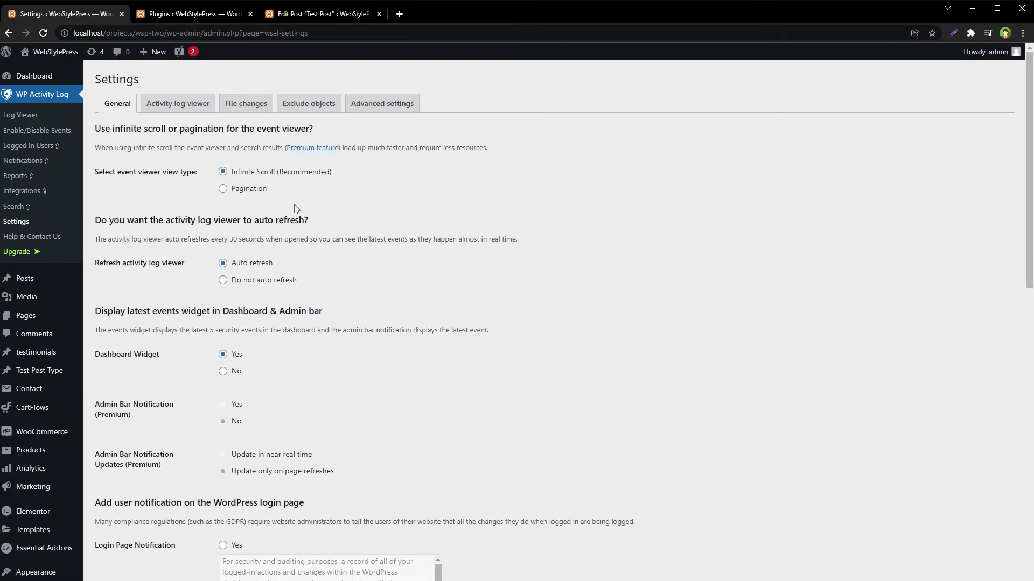
Review the General settings, with the plugin not hidden and all administrators allowed to change settings
scroll(544, 391, "down", 15)
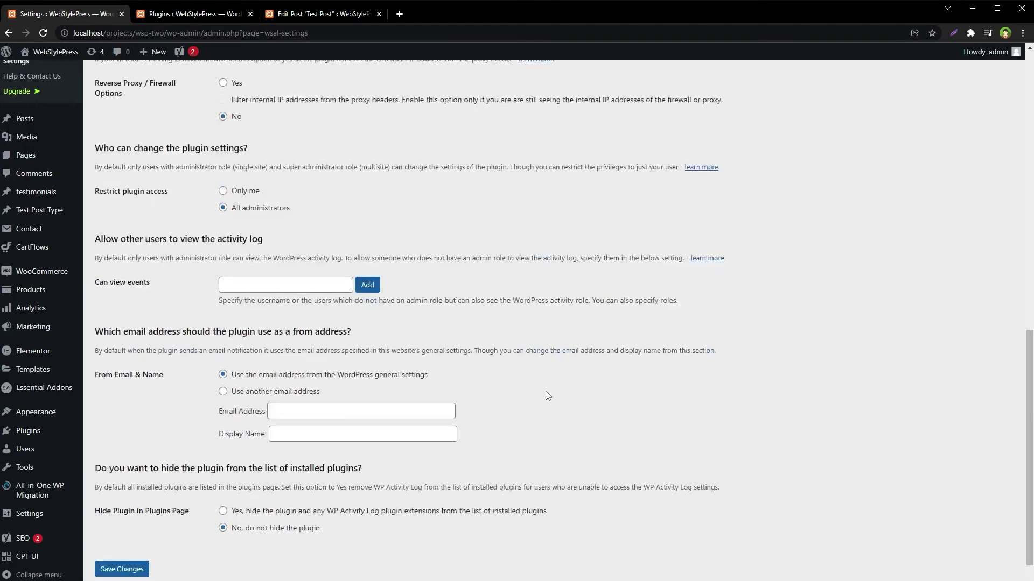
left_click_drag(107, 434, 398, 495)
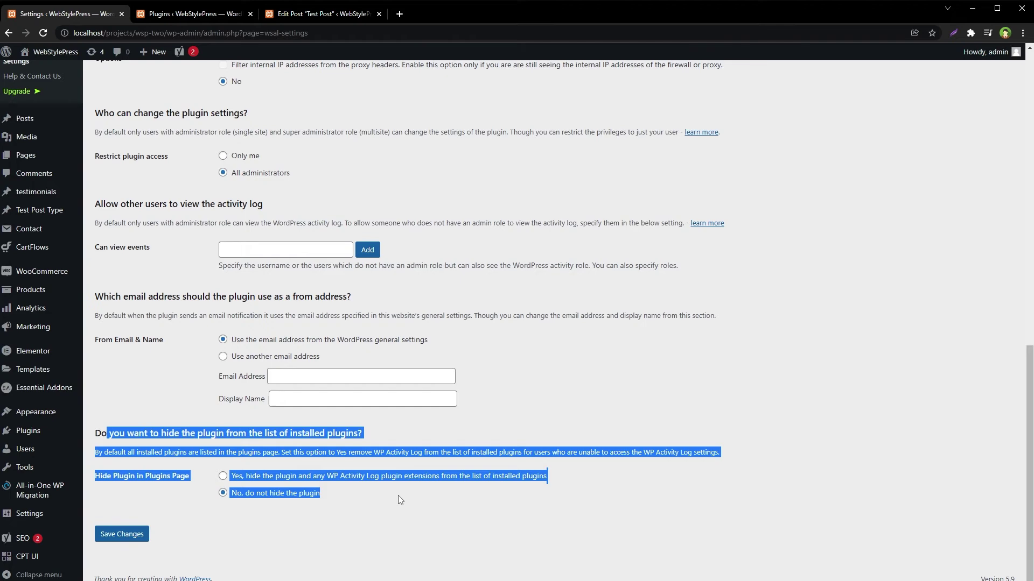
scroll(399, 495, "up", 10)
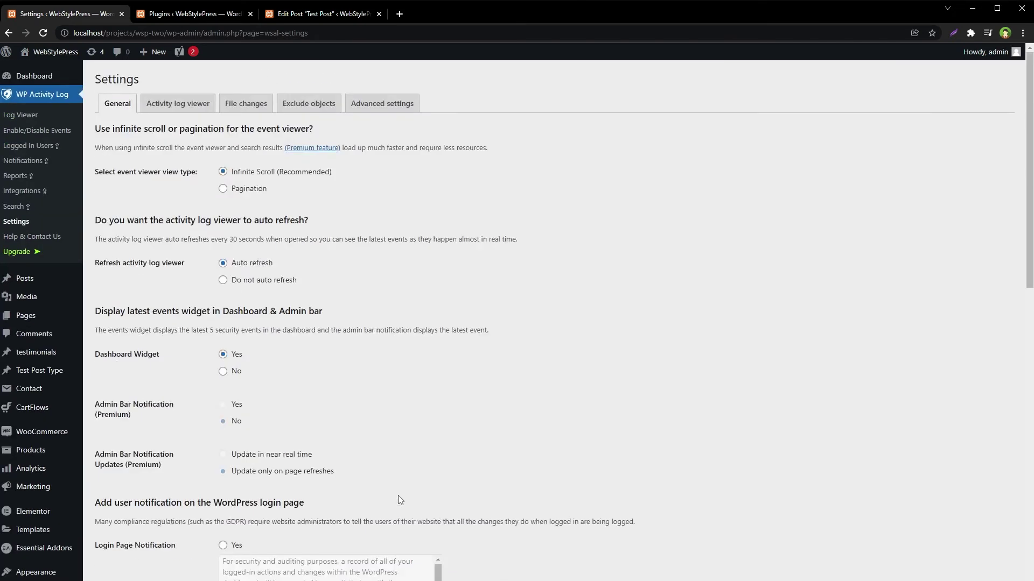
left_click(179, 104)
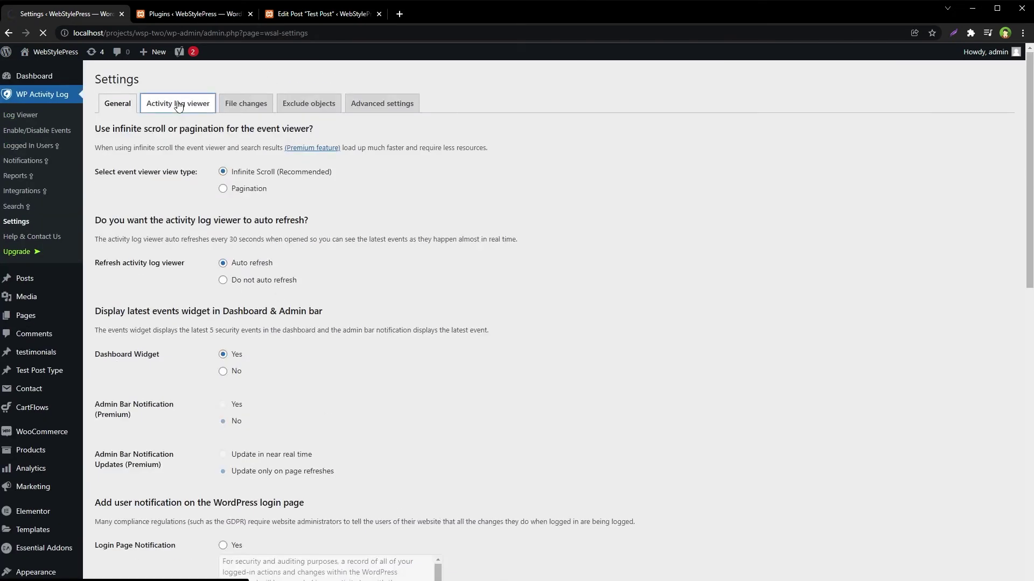
Set 'Delete events older than' to 1 Days, run the purge now, and save the settings
left_click_drag(324, 188, 314, 199)
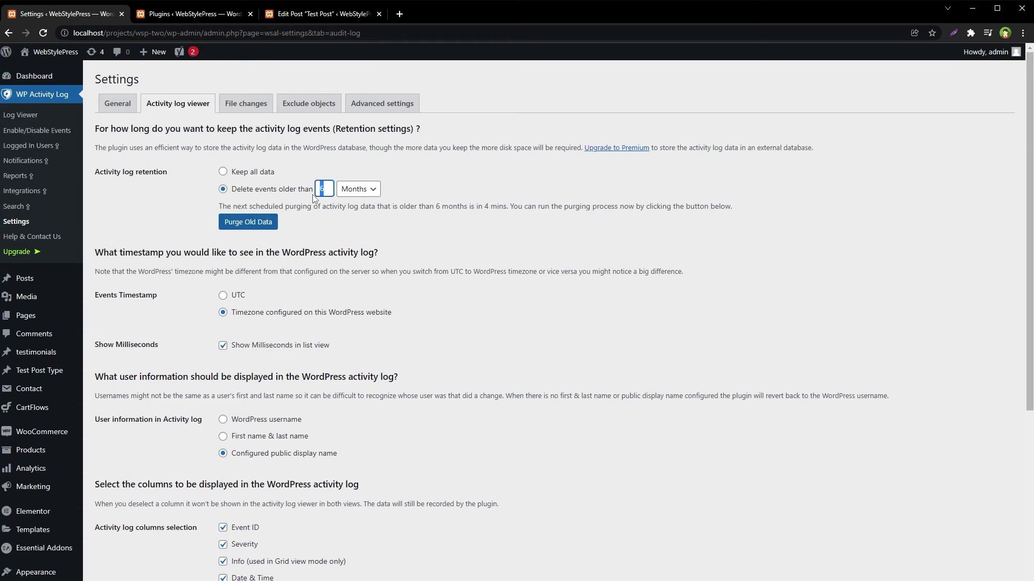
type("1")
left_click(359, 189)
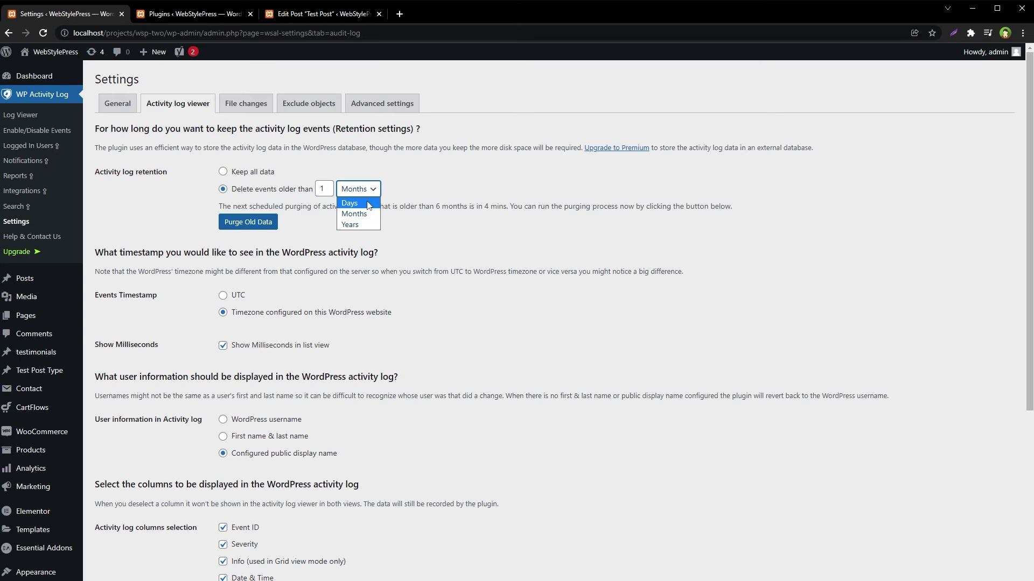
left_click(369, 203)
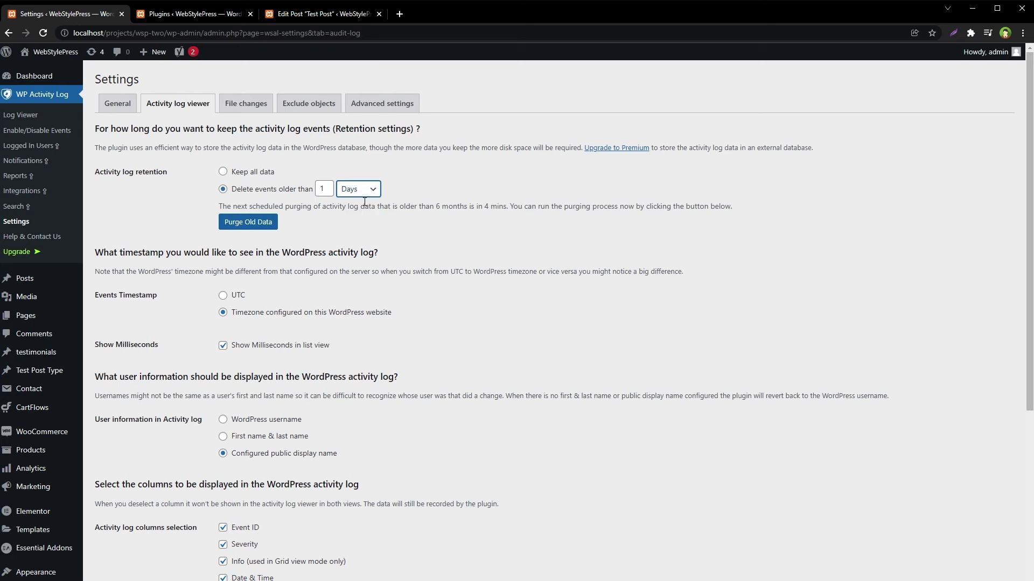
left_click(232, 225)
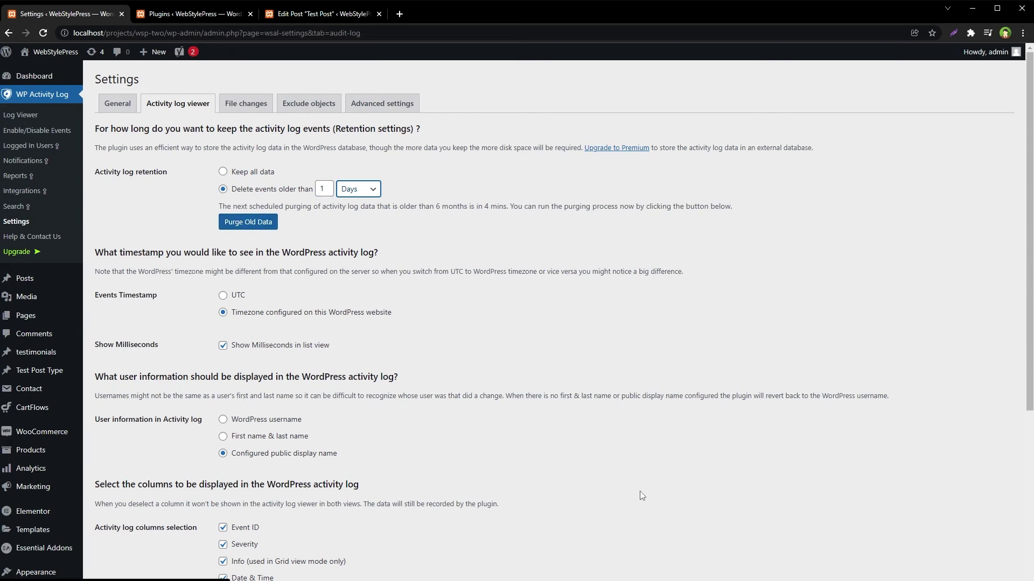
scroll(640, 489, "down", 5)
left_click_drag(112, 224, 327, 402)
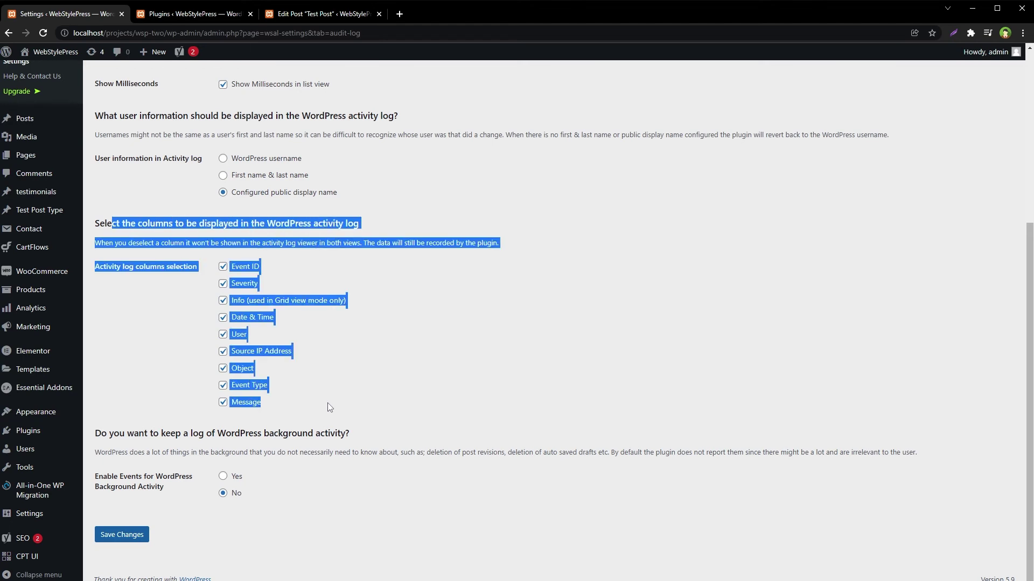
left_click(136, 535)
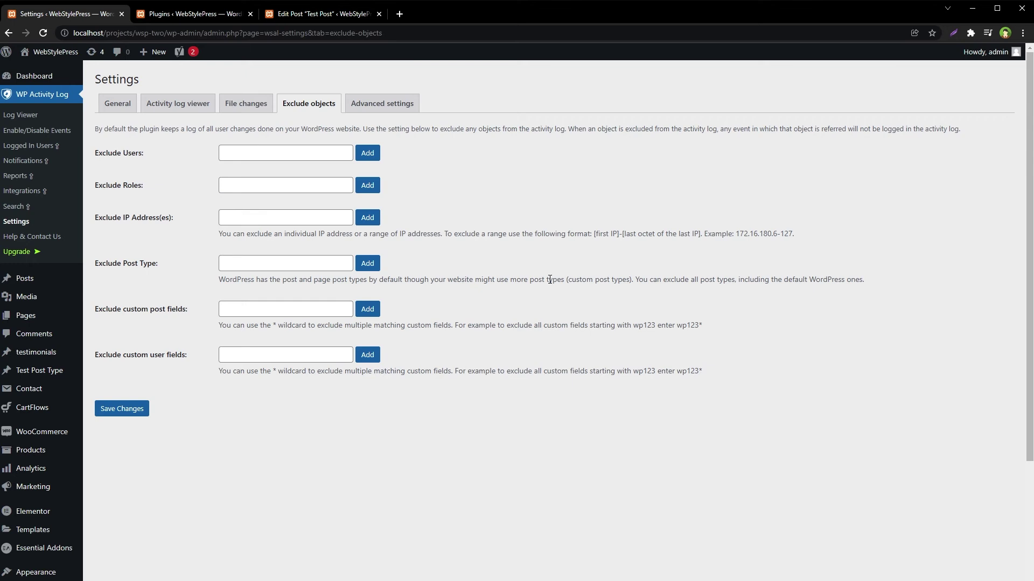
Switch to the Advanced settings tab and highlight the reset settings option
left_click(410, 105)
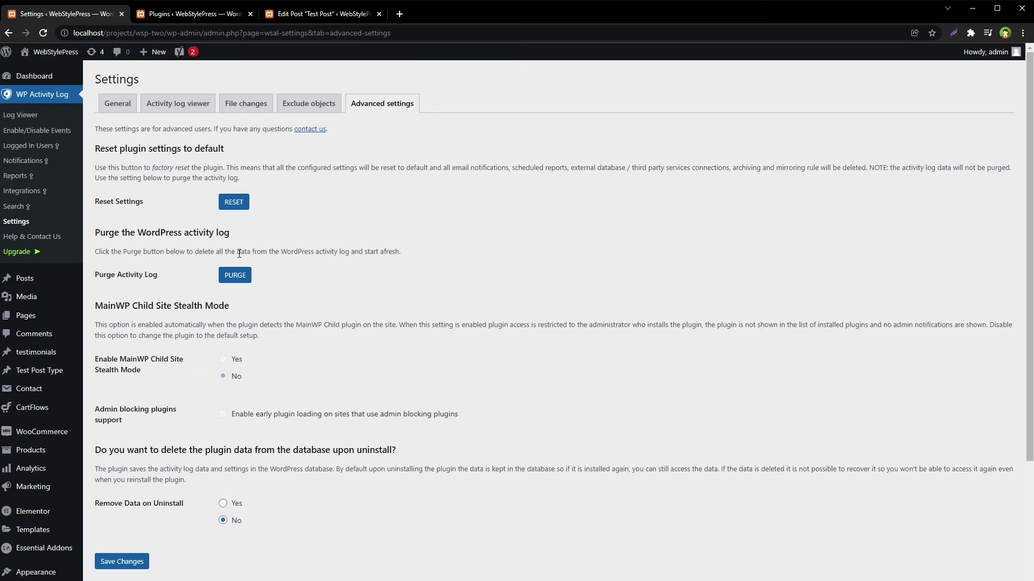
left_click_drag(101, 201, 237, 202)
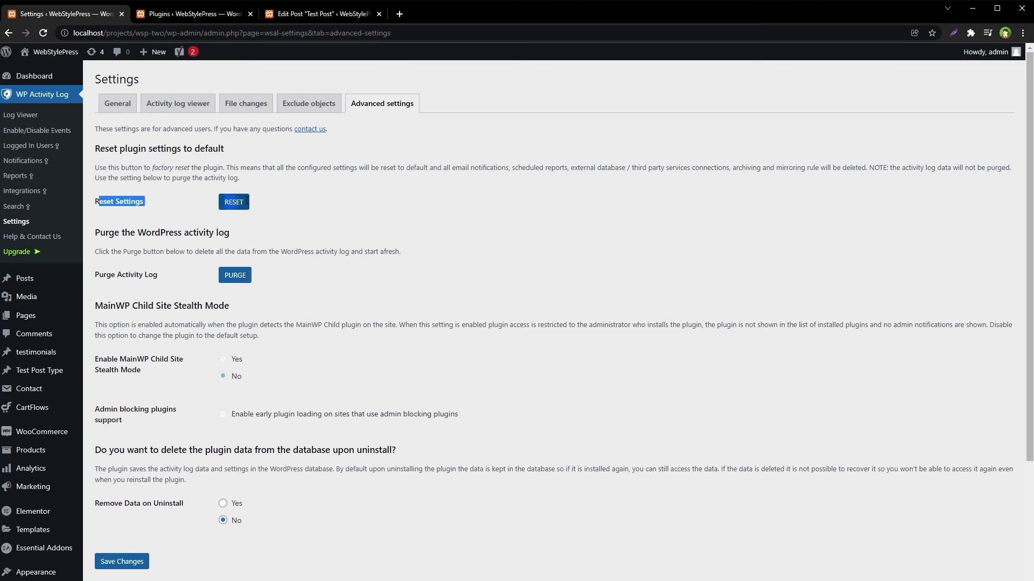
Purge the entire activity log, confirm with Yes, and save the Advanced settings
left_click(272, 208)
left_click_drag(114, 233, 267, 296)
left_click(267, 296)
left_click(241, 276)
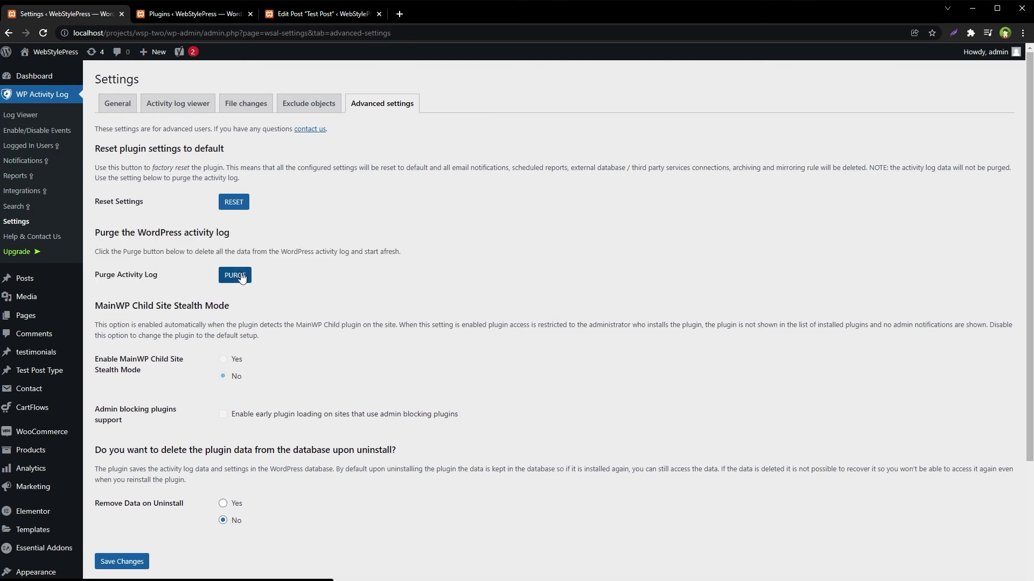
left_click(484, 343)
left_click(139, 560)
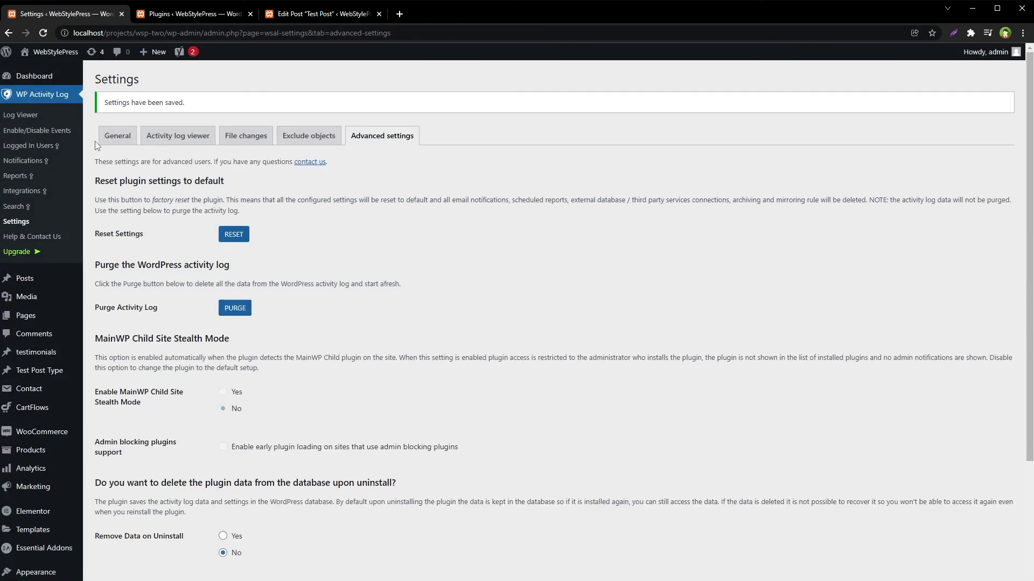
left_click(28, 114)
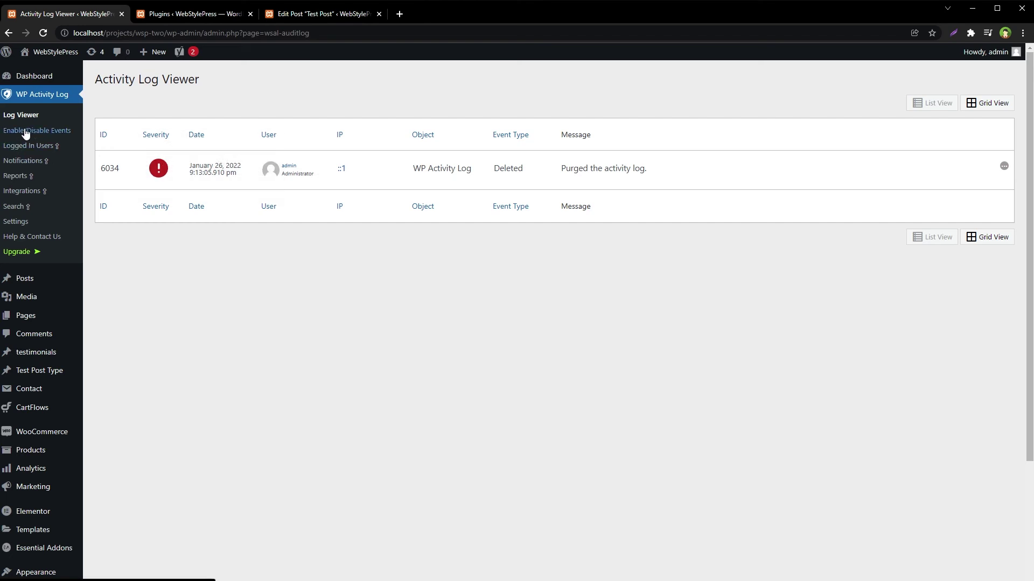
Show the Enable/Disable Events page zoomed in, with login events 1000–1005 enabled
left_click(52, 132)
key("ctrl+plus")
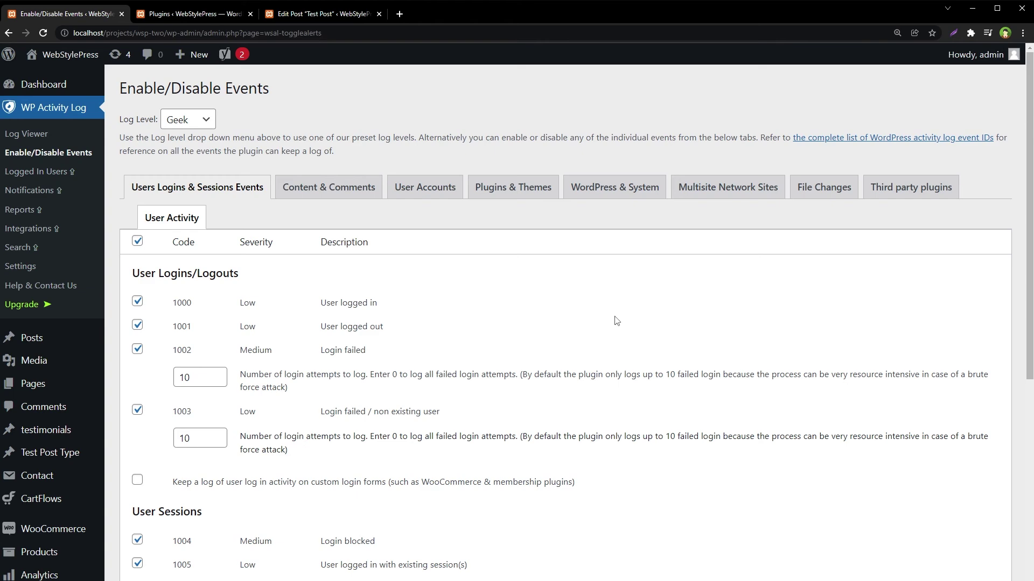
Browse the Content & Comments, User Accounts, Plugins & Themes, WordPress & System and Activity log plugin event tabs
scroll(616, 321, "down", 5)
scroll(616, 321, "up", 5)
left_click(329, 199)
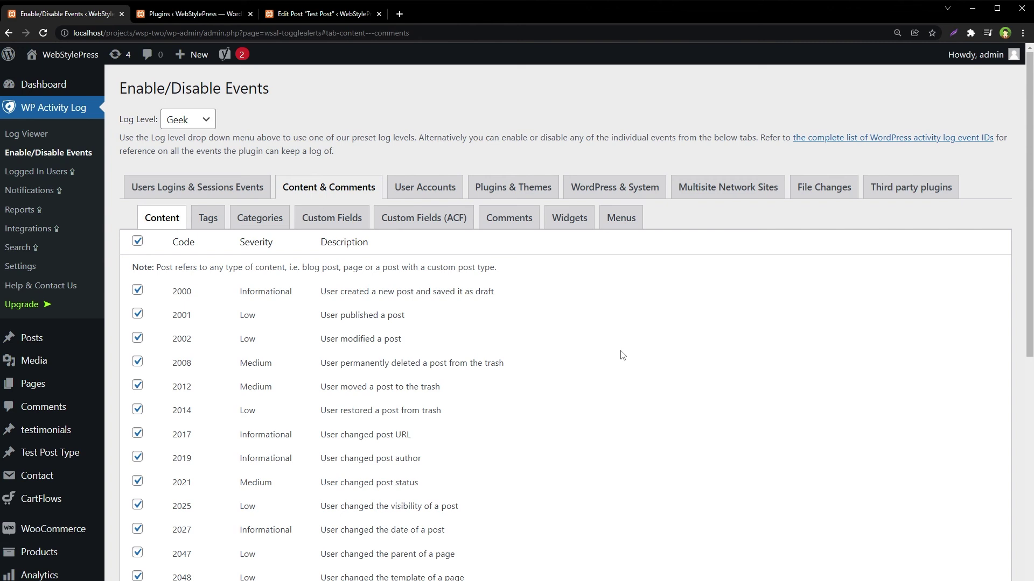
left_click(425, 189)
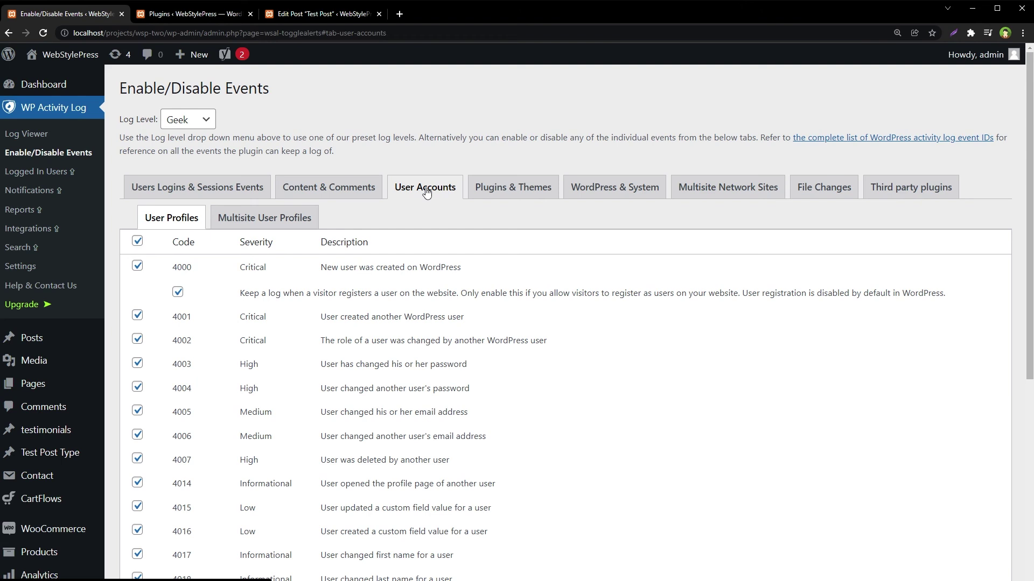
left_click(479, 198)
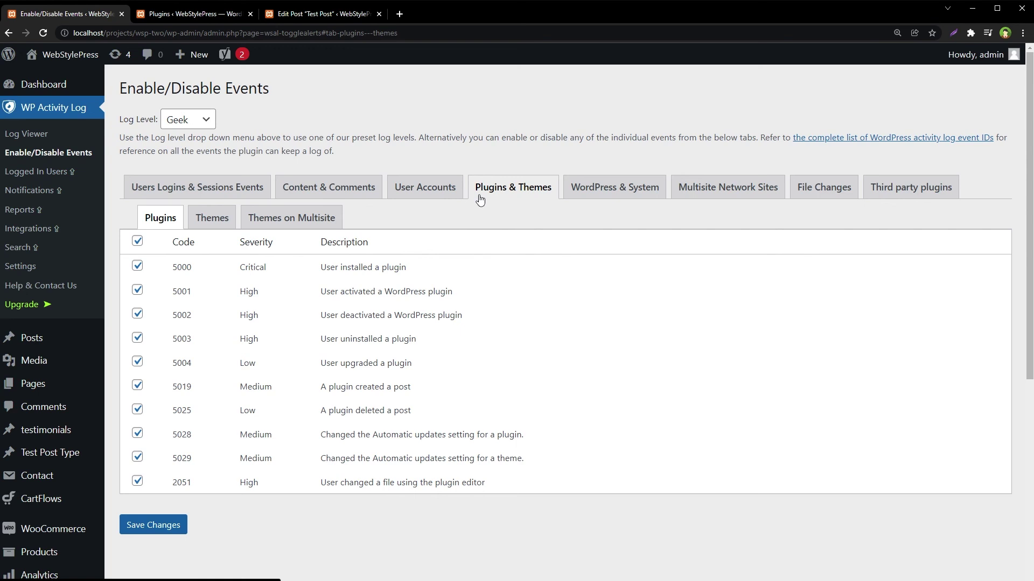
left_click(578, 193)
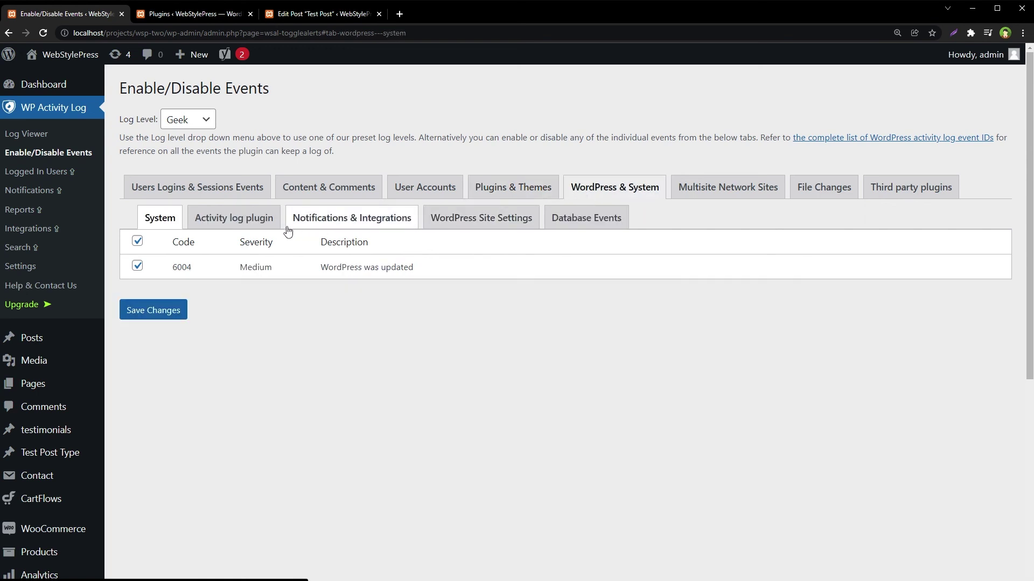
left_click(268, 224)
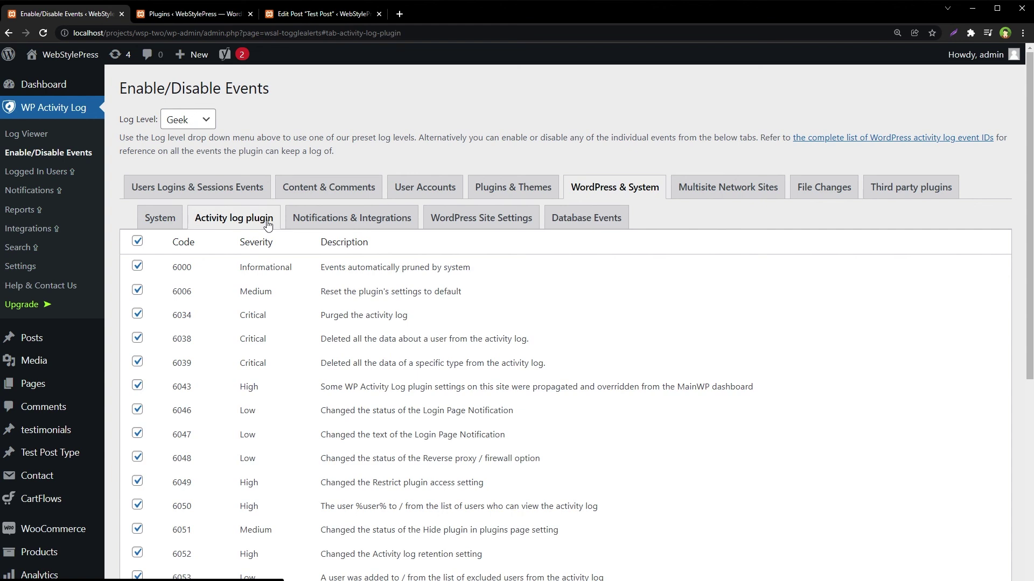